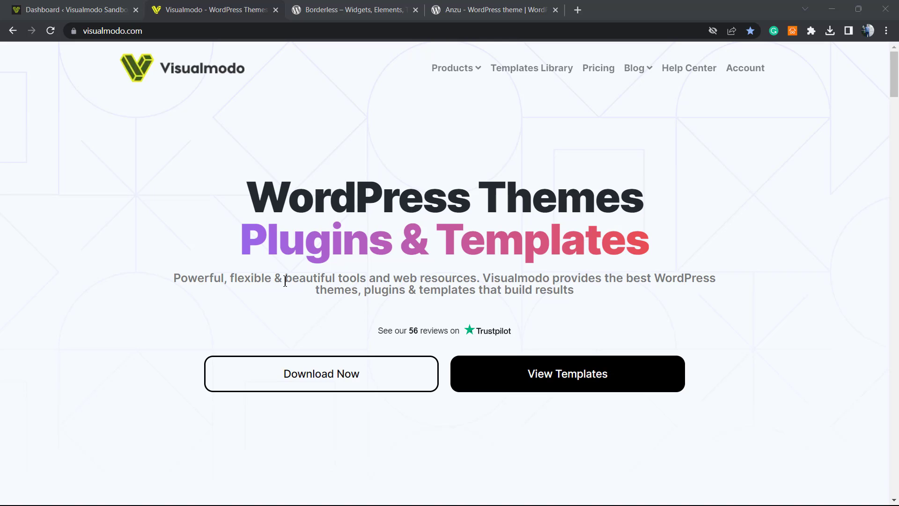
From the WordPress dashboard's Posts list, open 'Who is Visualmodo' in the editor
{"action": "left_click", "coordinate": [111, 7]}
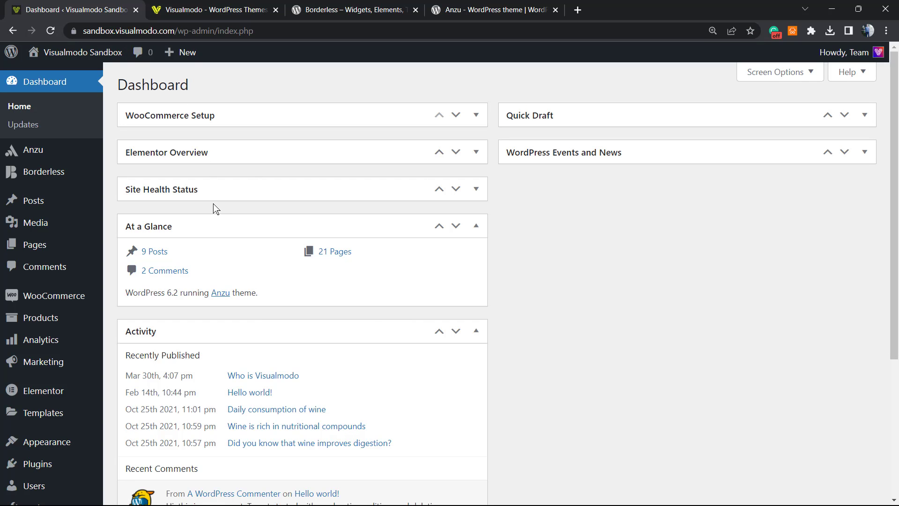
{"action": "left_click", "coordinate": [32, 209]}
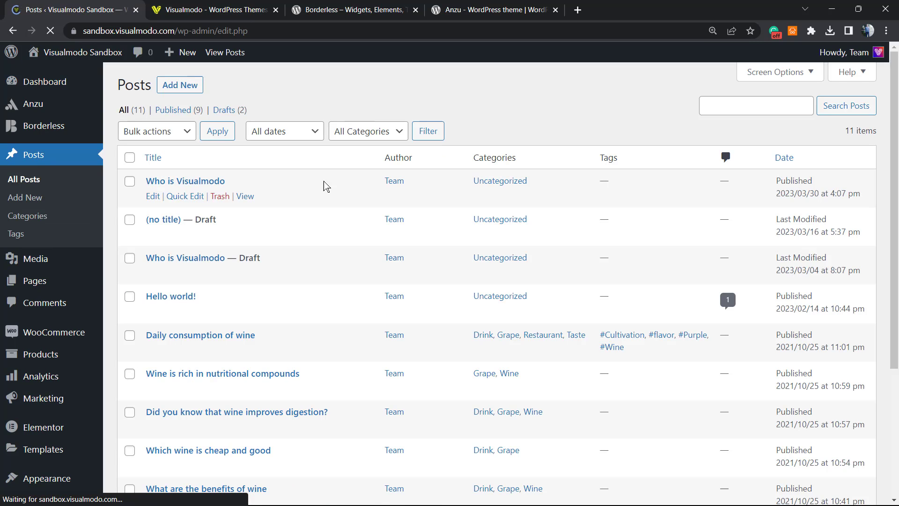
{"action": "left_click", "coordinate": [199, 186]}
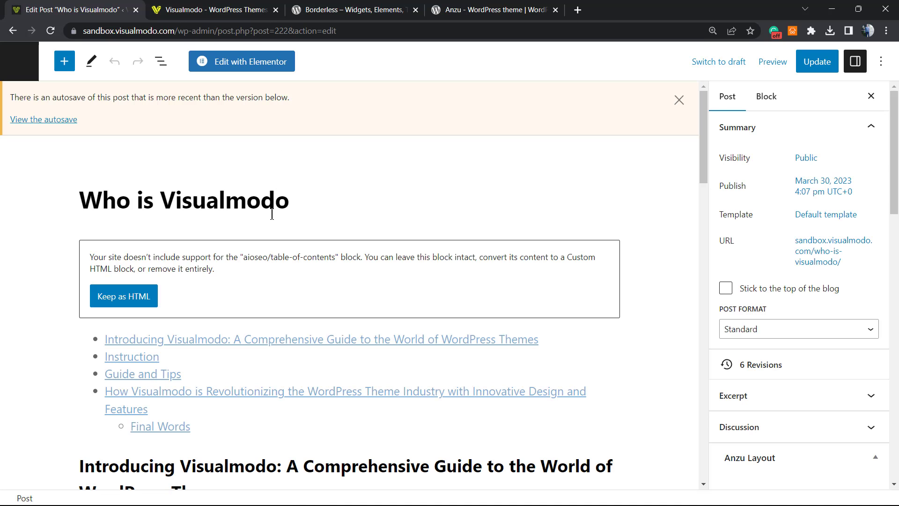
Scroll to the Guide and Tips section and insert an empty block after its paragraph
{"action": "scroll", "coordinate": [271, 214], "scroll_direction": "down", "scroll_amount": 9}
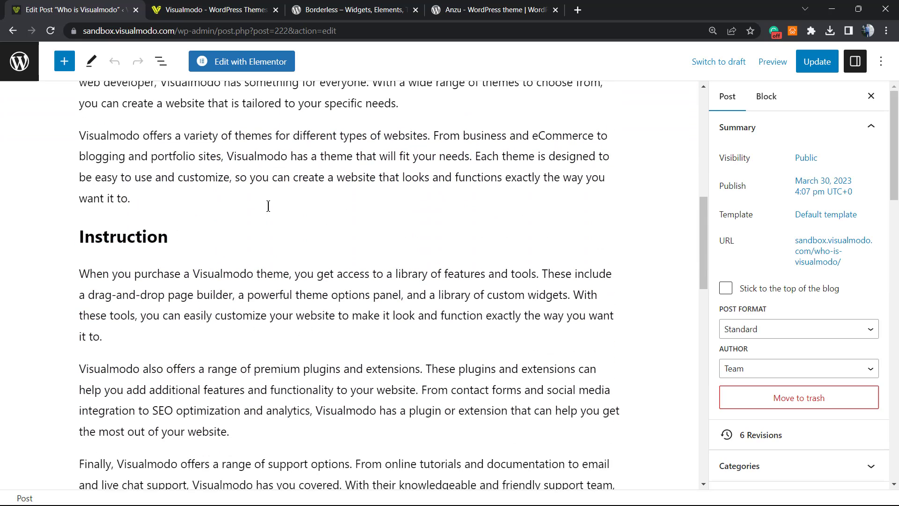
{"action": "scroll", "coordinate": [264, 204], "scroll_direction": "down", "scroll_amount": 5}
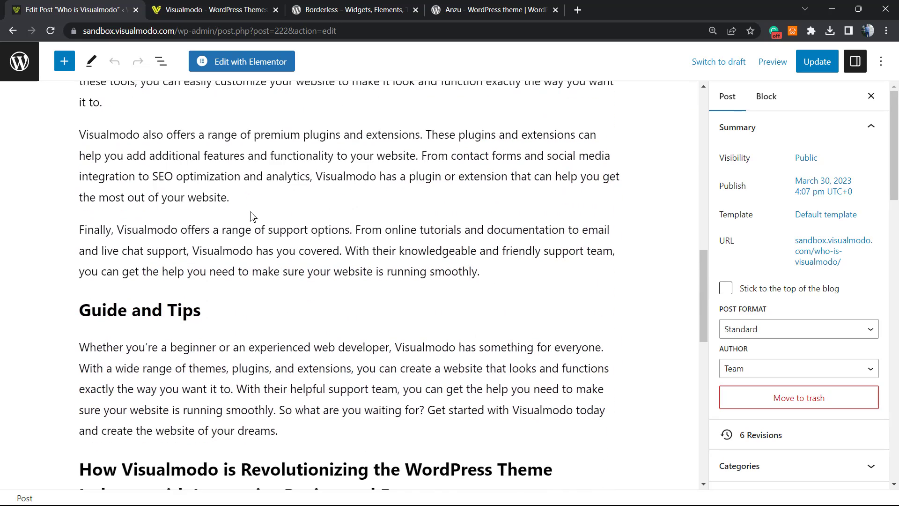
{"action": "scroll", "coordinate": [218, 220], "scroll_direction": "down", "scroll_amount": 3}
{"action": "triple_click", "coordinate": [160, 193]}
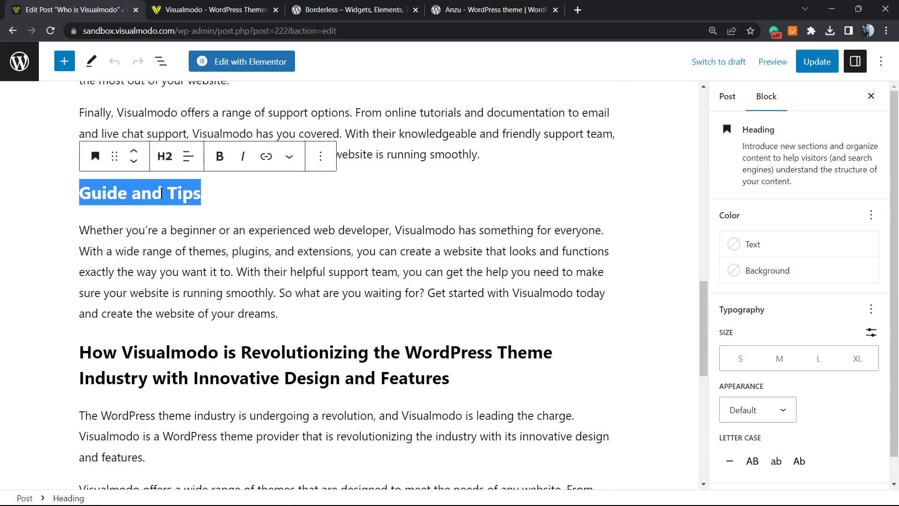
{"action": "left_click", "coordinate": [338, 311]}
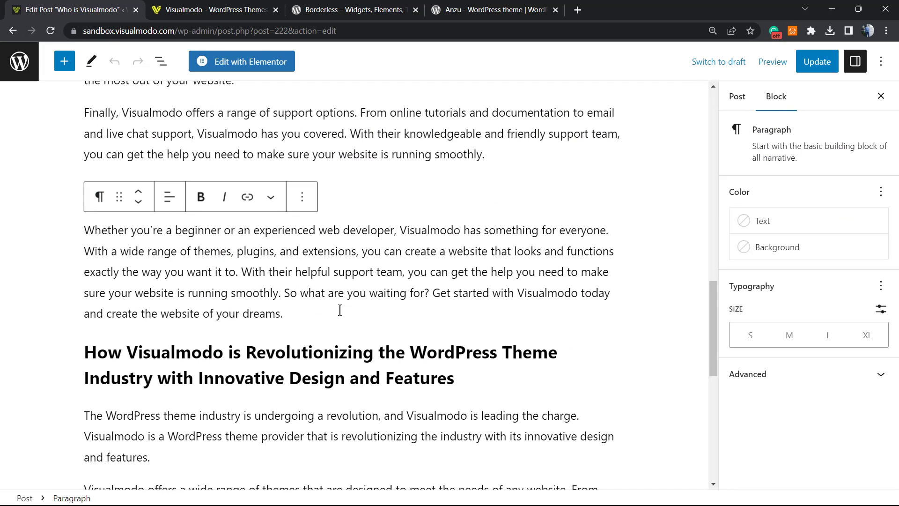
{"action": "key", "text": "Return"}
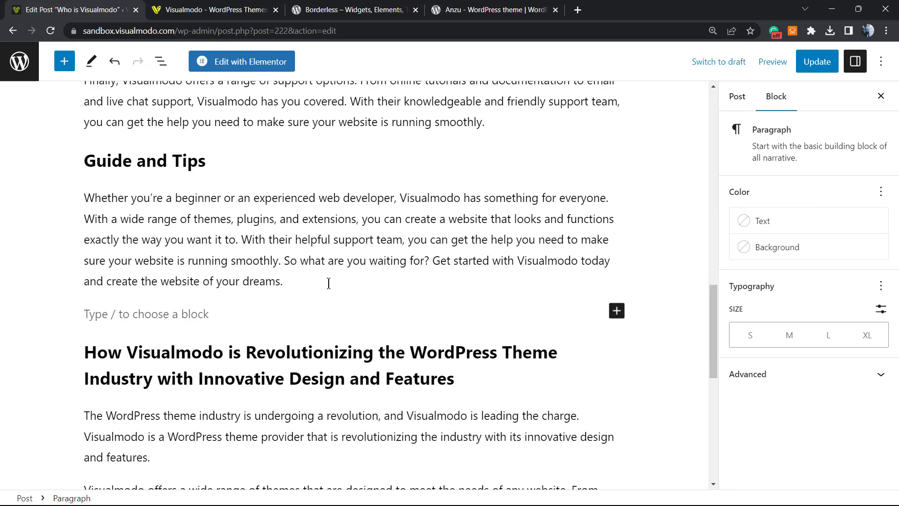
{"action": "left_click", "coordinate": [306, 228]}
{"action": "double_click", "coordinate": [253, 218]}
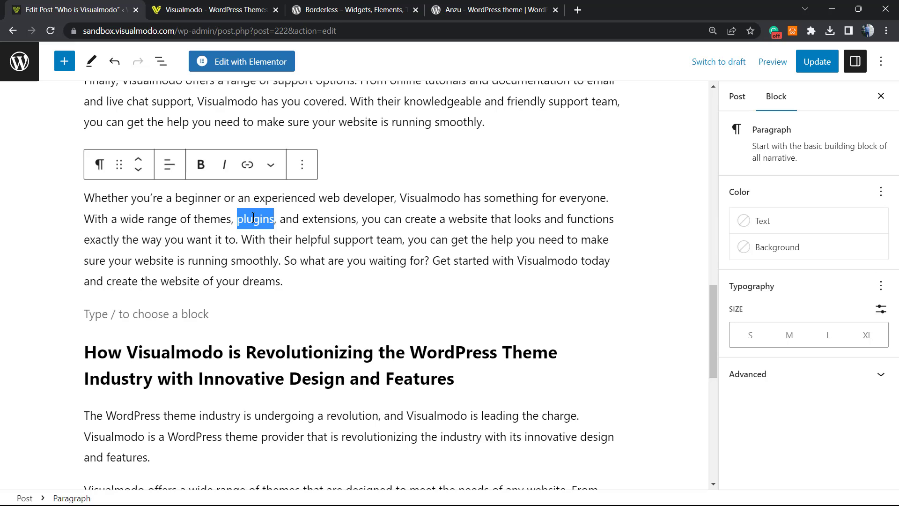
{"action": "left_click", "coordinate": [206, 10]}
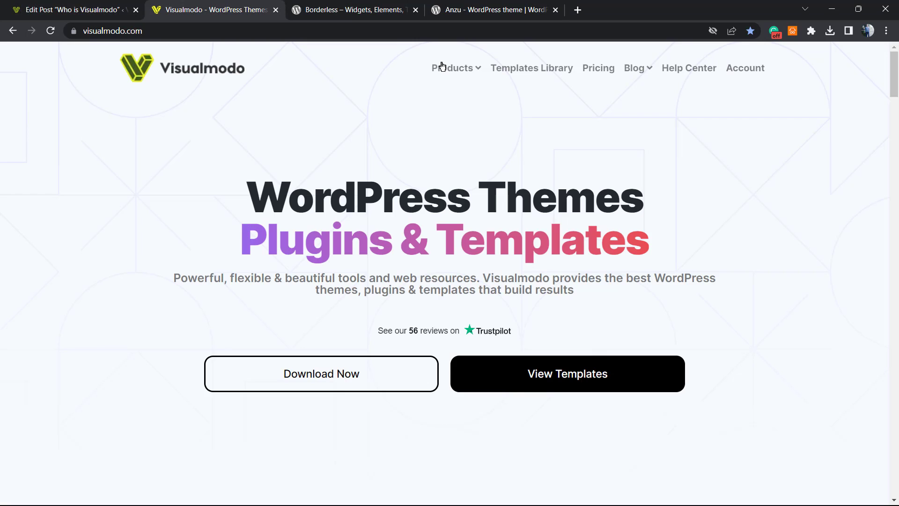
{"action": "left_click", "coordinate": [636, 69]}
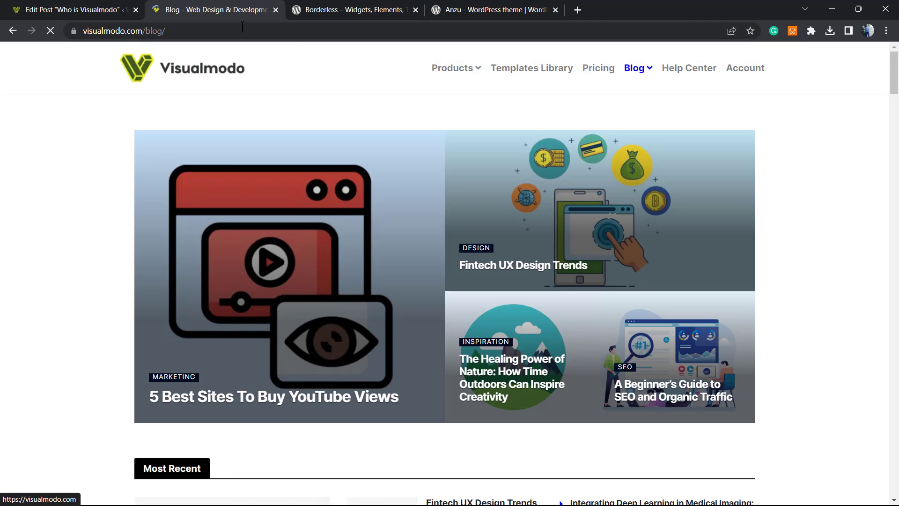
{"action": "left_click", "coordinate": [243, 27]}
{"action": "key", "text": "ctrl+c"}
{"action": "left_click", "coordinate": [96, 6]}
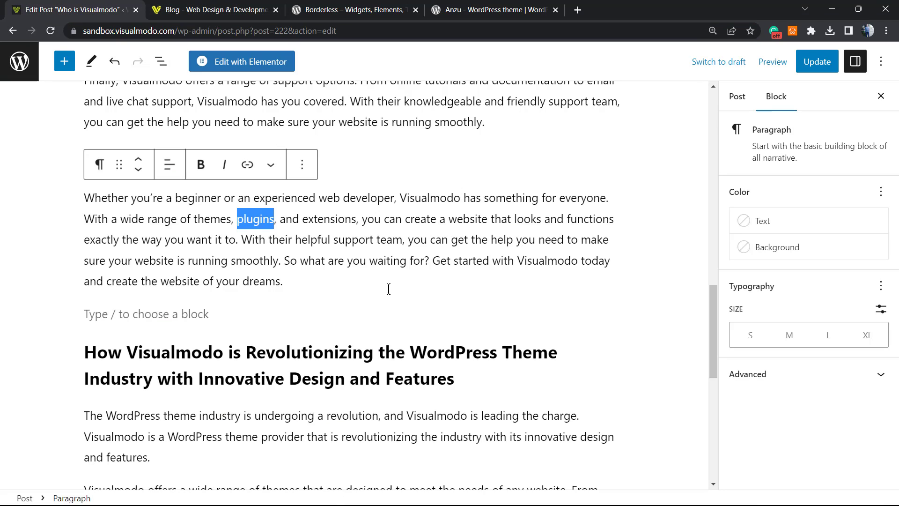
{"action": "left_click", "coordinate": [247, 164]}
{"action": "key", "text": "ctrl+v"}
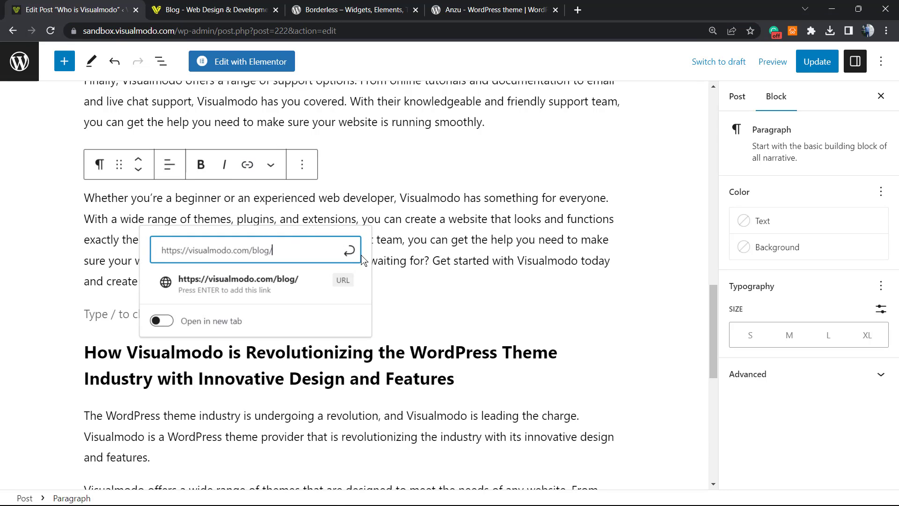
{"action": "key", "text": "Return"}
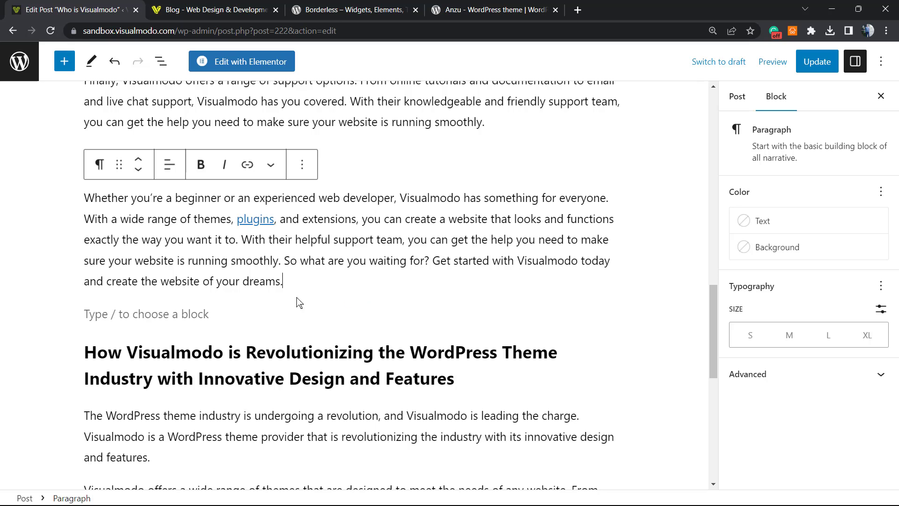
{"action": "left_click", "coordinate": [280, 312]}
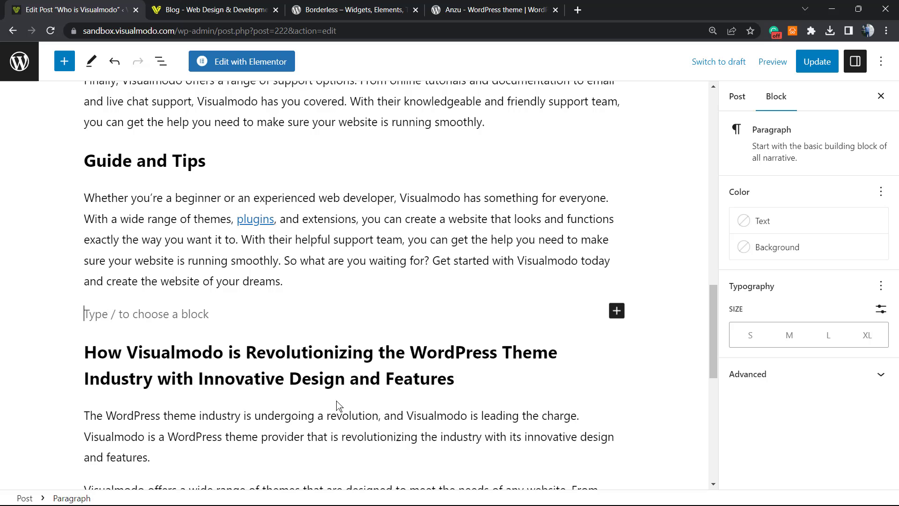
Replace the empty block with a Buttons block found via 'bu' and type the label VIEW OUR BLOG
{"action": "mouse_move", "coordinate": [354, 400]}
{"action": "left_click", "coordinate": [617, 312]}
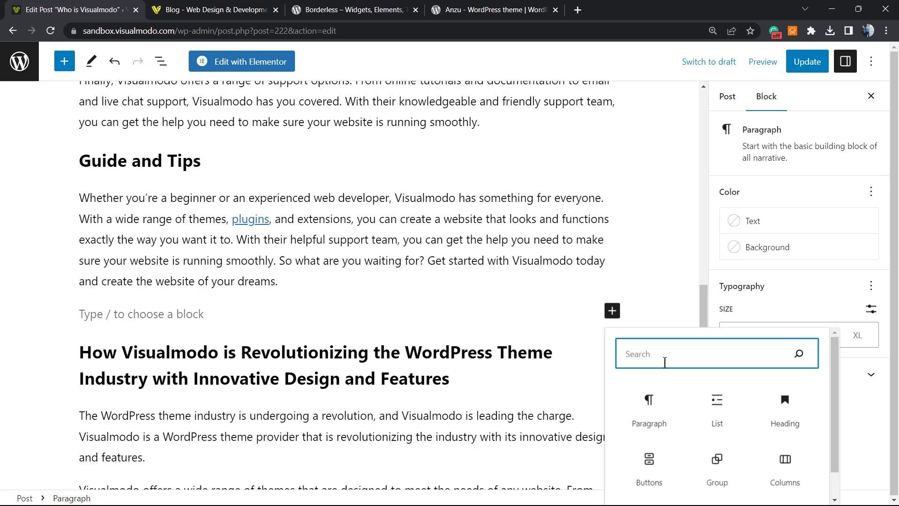
{"action": "type", "text": "bu"}
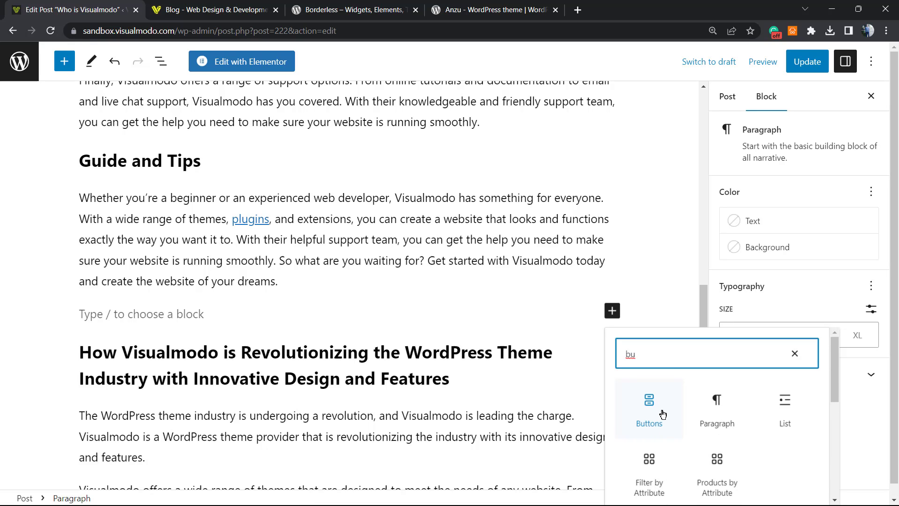
{"action": "left_click", "coordinate": [619, 403]}
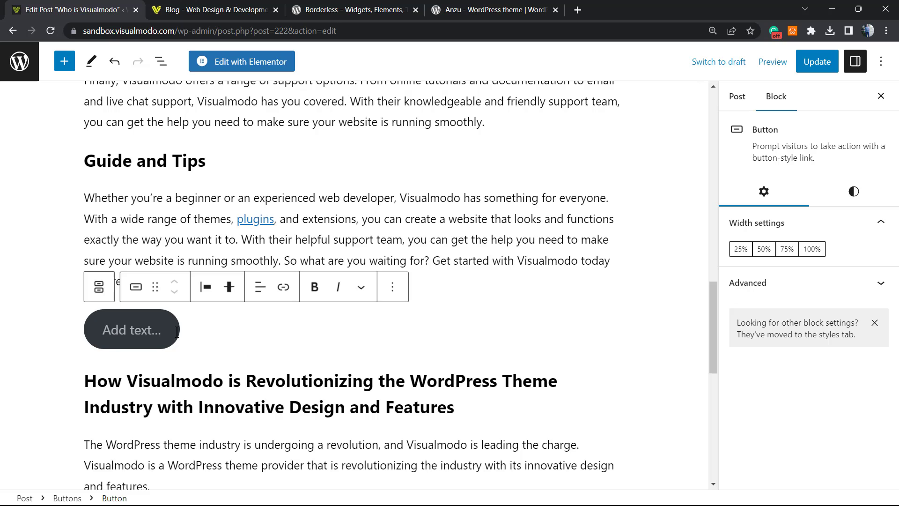
{"action": "scroll", "coordinate": [177, 332], "scroll_direction": "down", "scroll_amount": 1}
{"action": "type", "text": "VIE"}
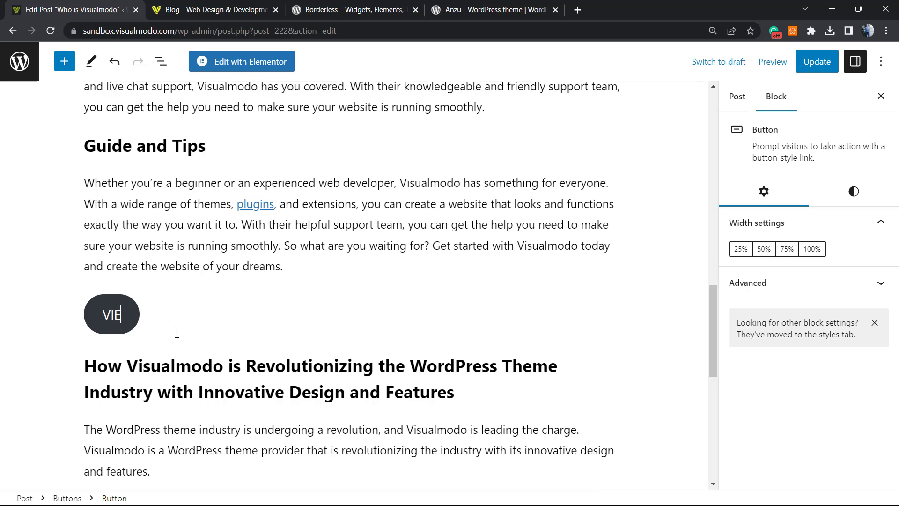
{"action": "type", "text": "W OUR BLOG"}
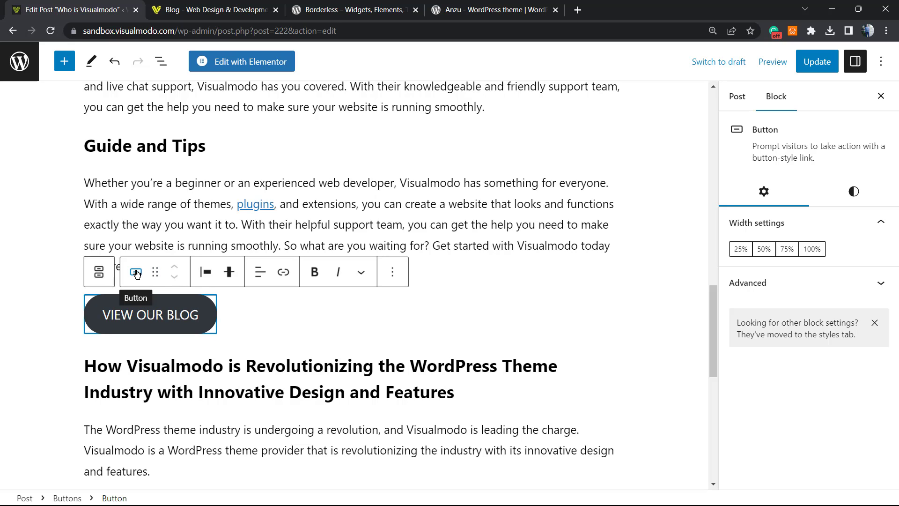
{"action": "left_click", "coordinate": [281, 275]}
{"action": "key", "text": "ctrl+v"}
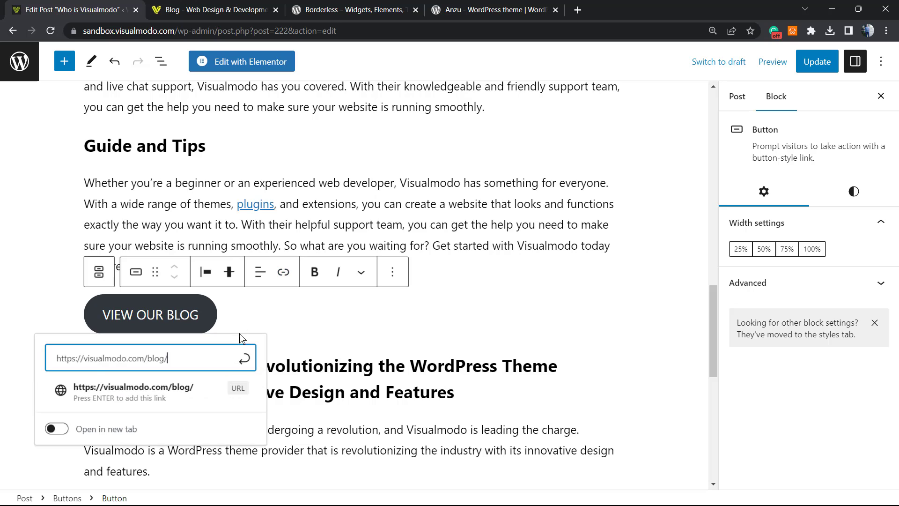
{"action": "left_click", "coordinate": [244, 358]}
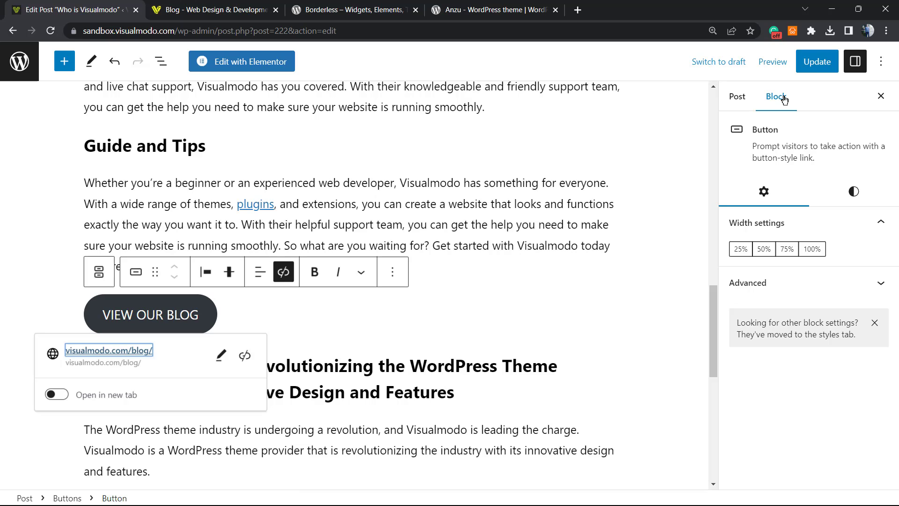
{"action": "left_click", "coordinate": [826, 60]}
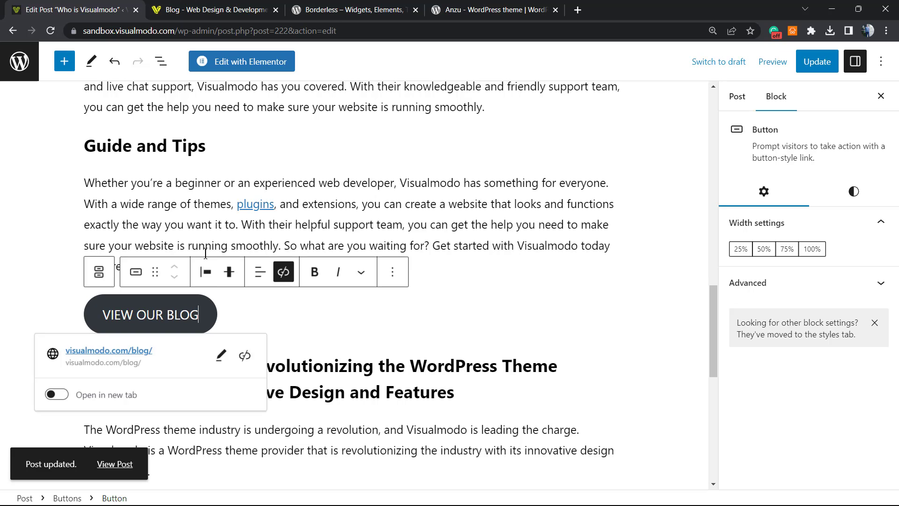
Try the Outline button style, then return the button to the solid Fill style
{"action": "left_click", "coordinate": [136, 272]}
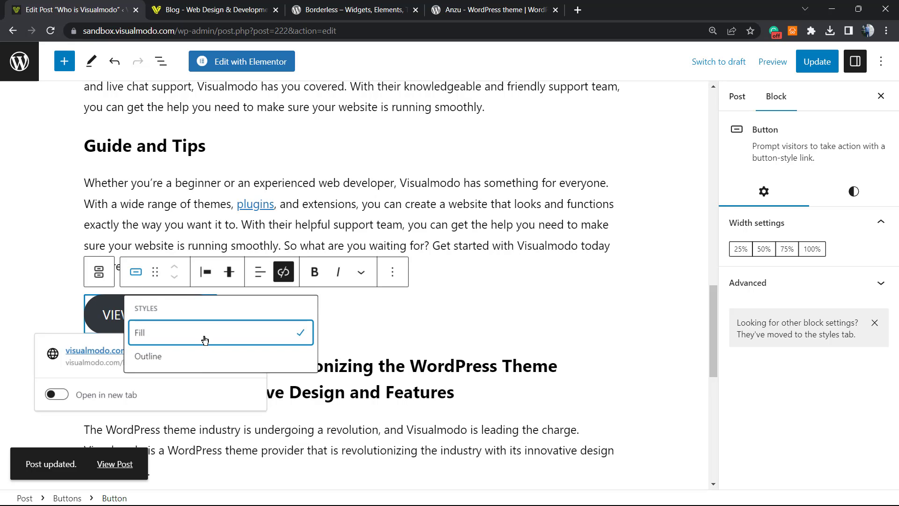
{"action": "left_click", "coordinate": [193, 364]}
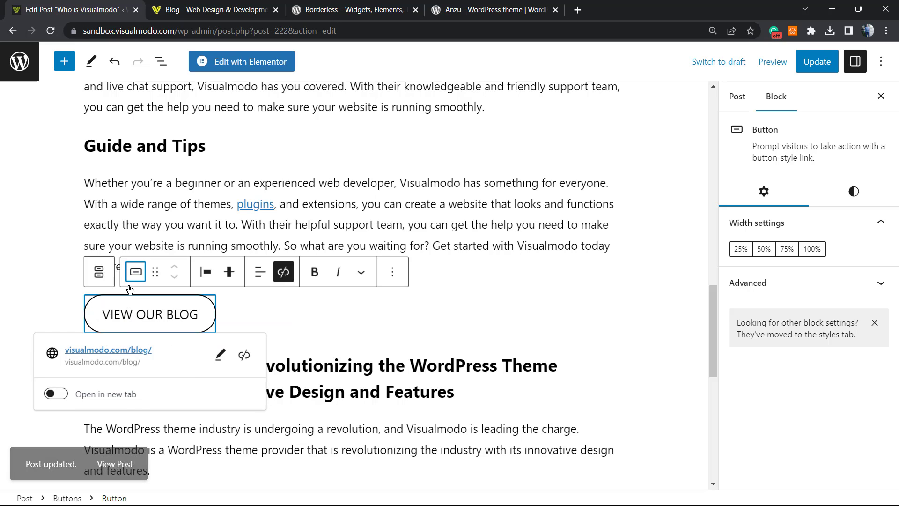
{"action": "left_click", "coordinate": [136, 272]}
{"action": "left_click", "coordinate": [160, 352]}
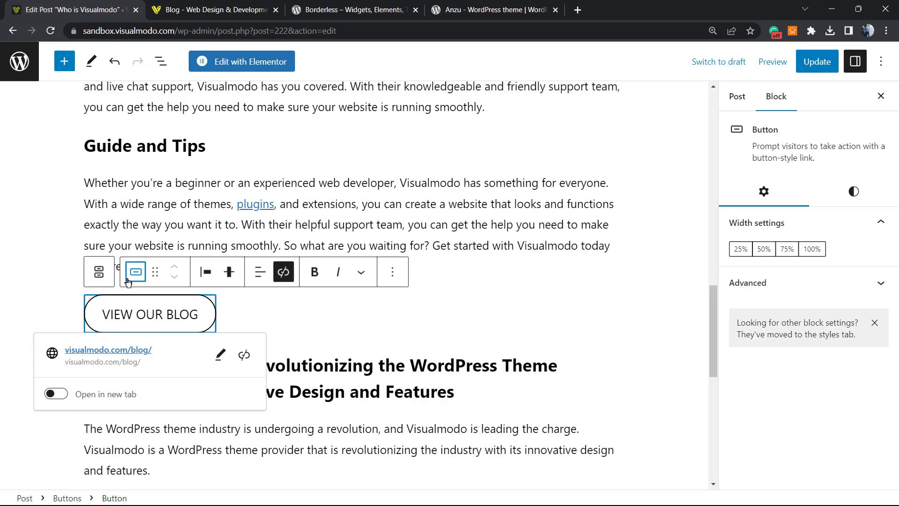
{"action": "left_click", "coordinate": [136, 272]}
{"action": "left_click", "coordinate": [164, 333]}
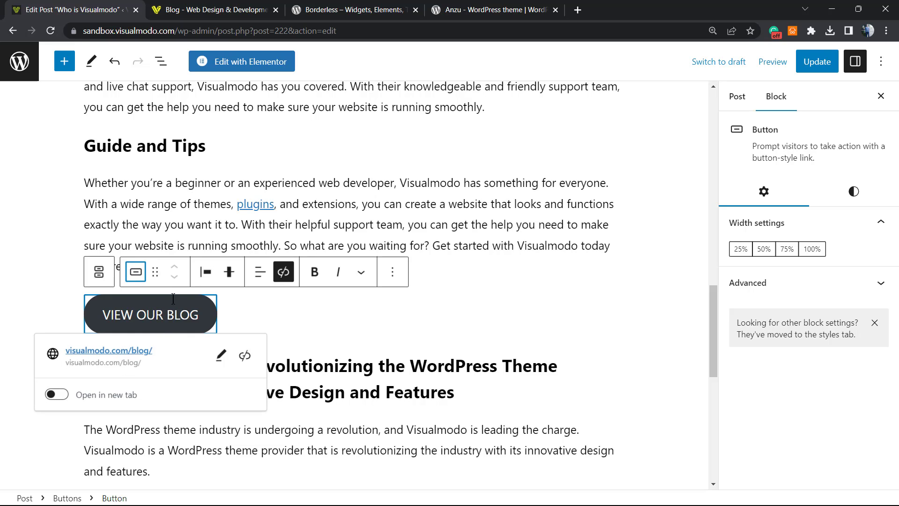
Try centre and space-between justification, then justify the button to the left
{"action": "left_click", "coordinate": [205, 272]}
{"action": "left_click", "coordinate": [232, 337]}
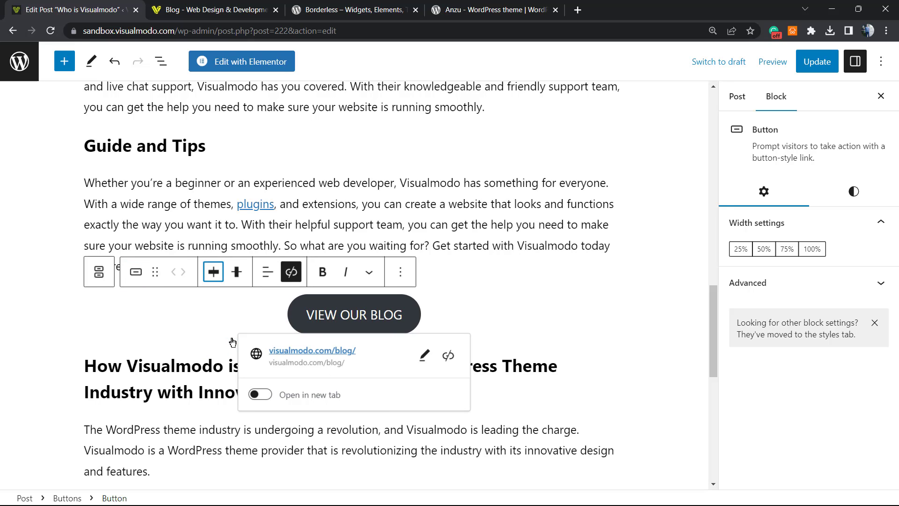
{"action": "left_click", "coordinate": [213, 272]}
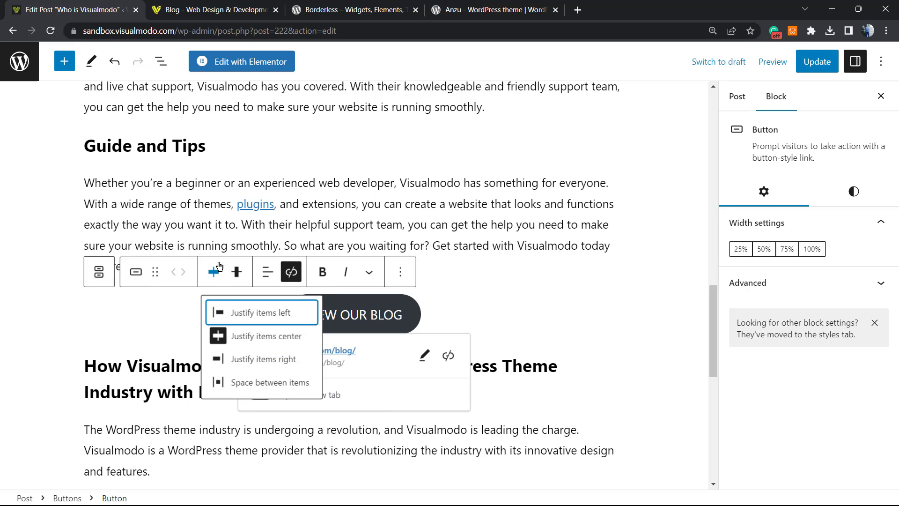
{"action": "left_click", "coordinate": [248, 383]}
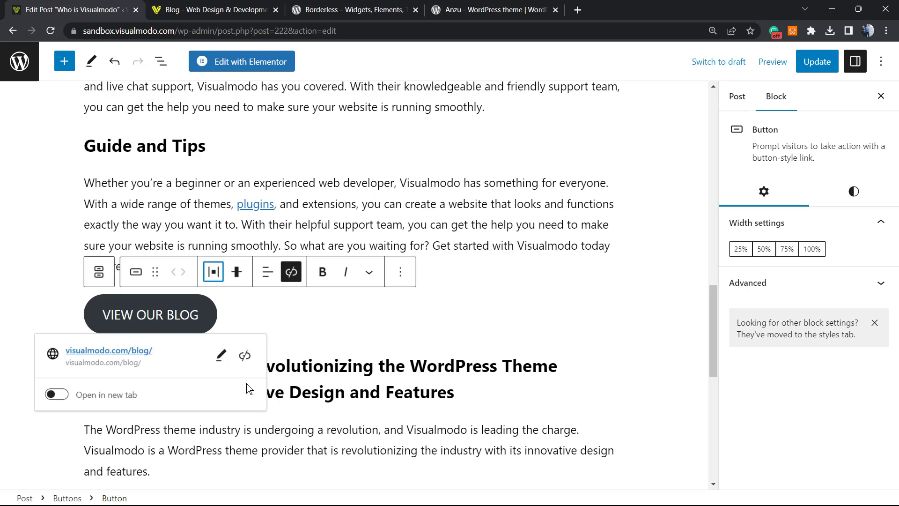
{"action": "left_click", "coordinate": [213, 272]}
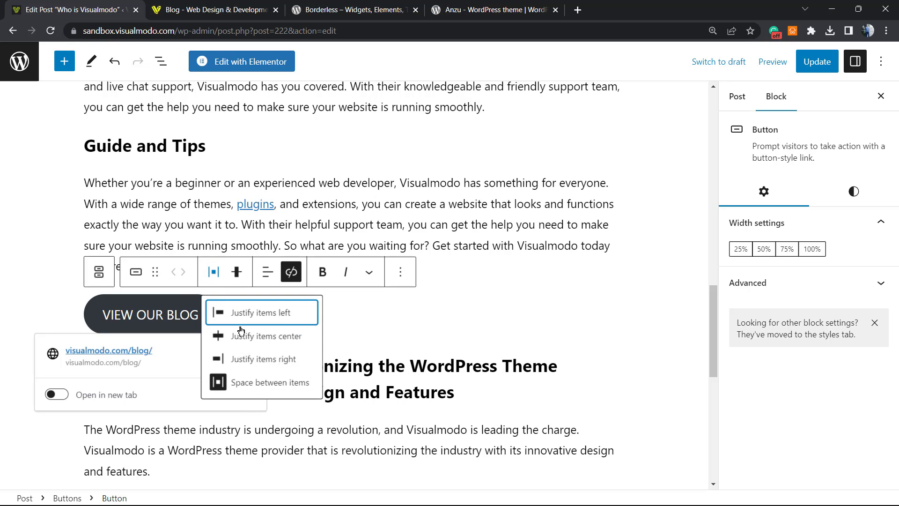
{"action": "left_click", "coordinate": [243, 312]}
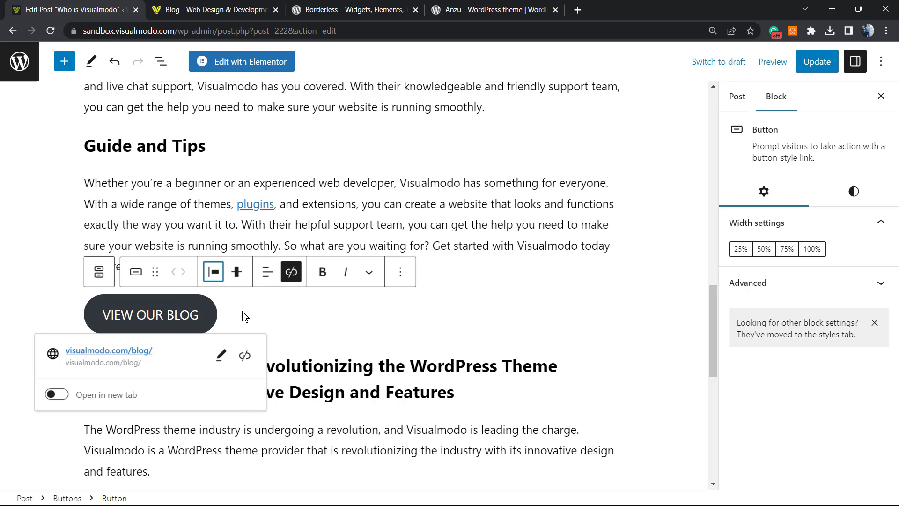
{"action": "left_click", "coordinate": [234, 273]}
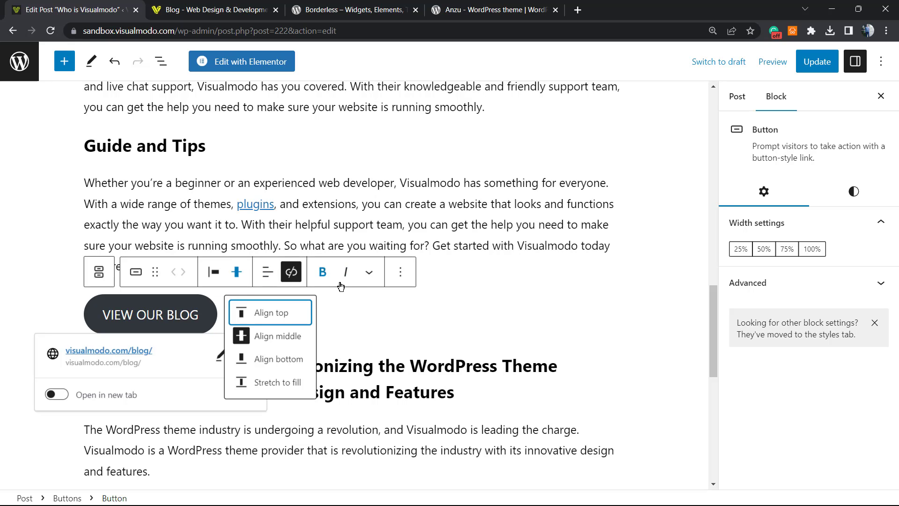
{"action": "left_click", "coordinate": [194, 305]}
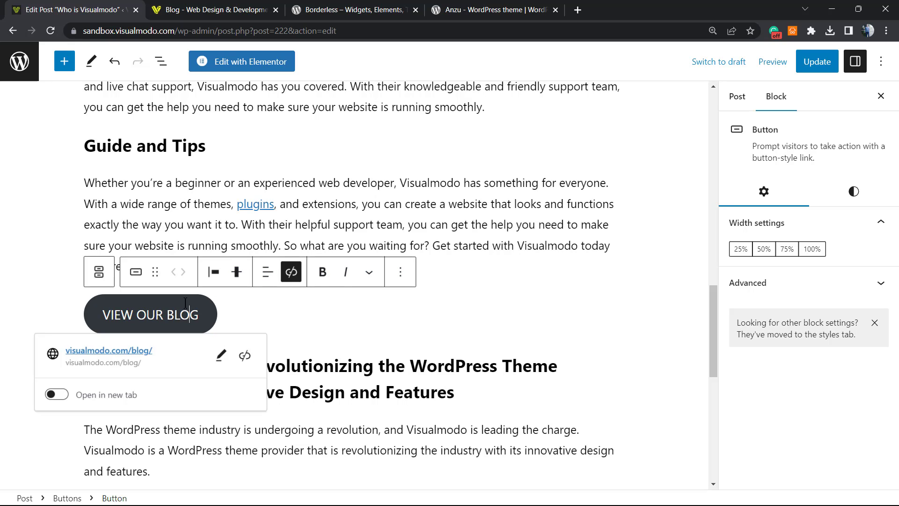
{"action": "key", "text": "ctrl+plus"}
{"action": "key", "text": "ctrl+plus"}
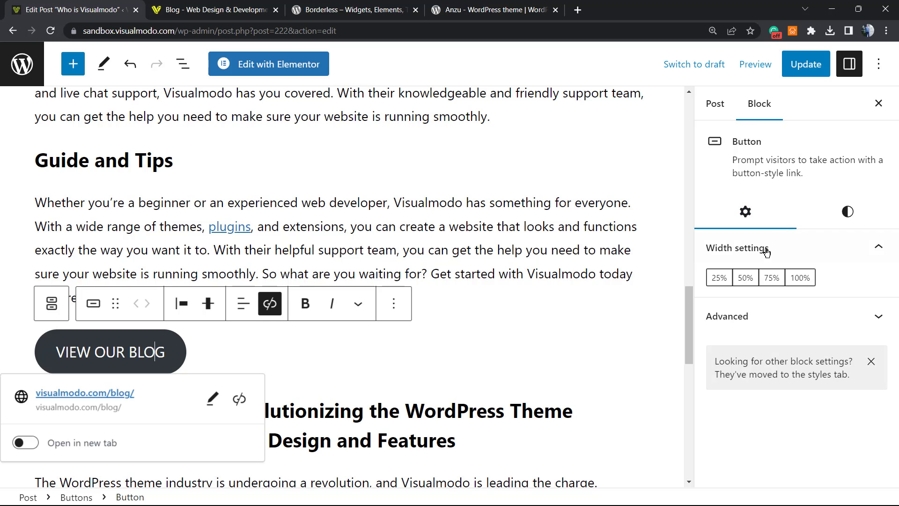
Give the button an orange FF6900 background and apply the Outline style
{"action": "left_click", "coordinate": [827, 217]}
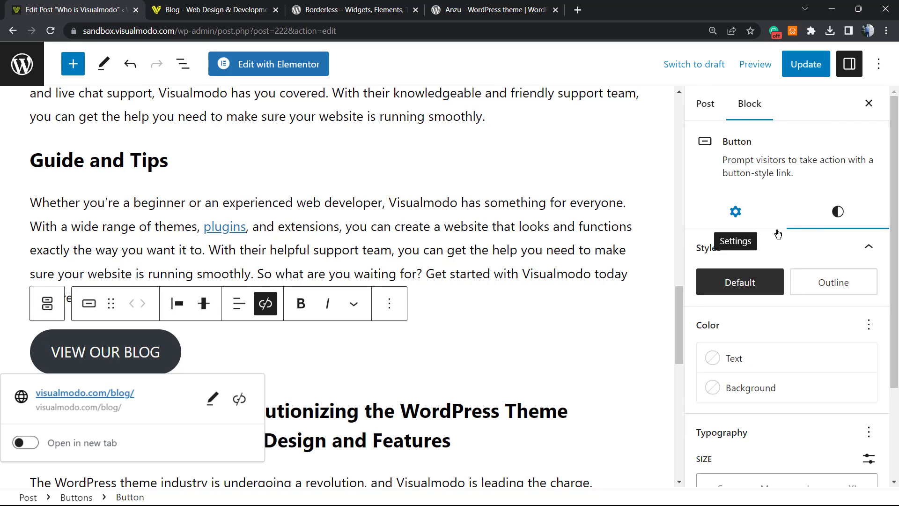
{"action": "scroll", "coordinate": [810, 251], "scroll_direction": "down", "scroll_amount": 1}
{"action": "left_click", "coordinate": [813, 225]}
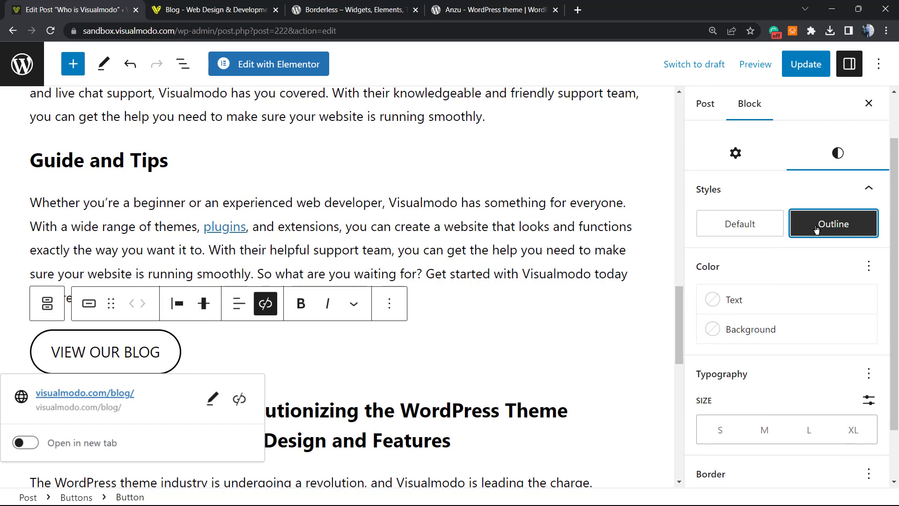
{"action": "left_click", "coordinate": [773, 228]}
{"action": "scroll", "coordinate": [795, 238], "scroll_direction": "down", "scroll_amount": 1}
{"action": "left_click", "coordinate": [737, 240]}
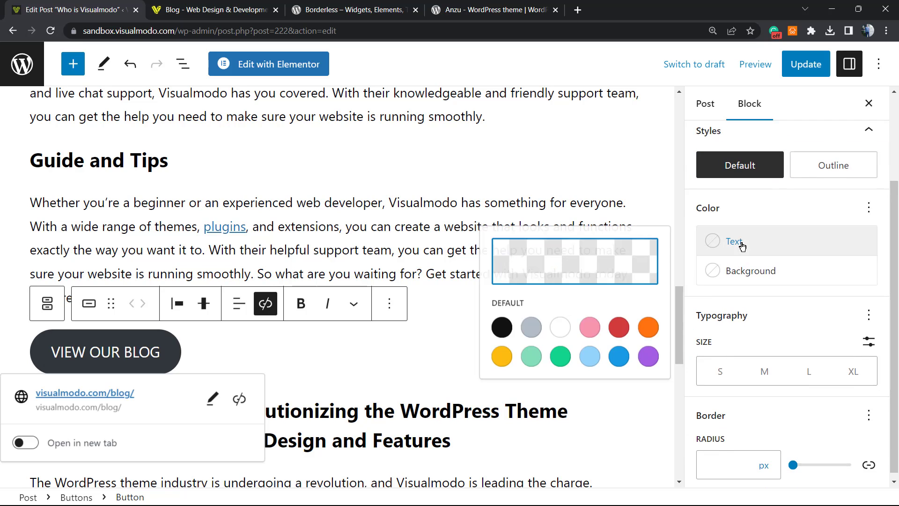
{"action": "left_click", "coordinate": [757, 264]}
{"action": "left_click", "coordinate": [654, 387]}
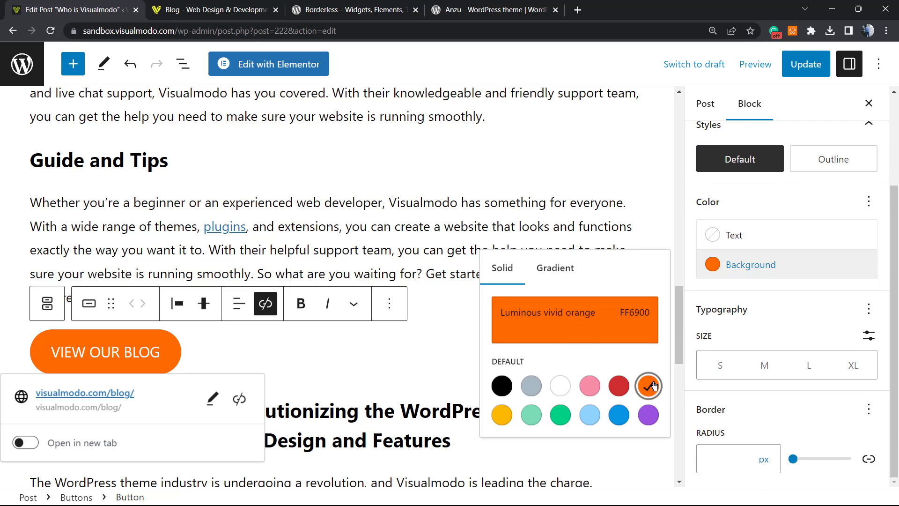
{"action": "left_click", "coordinate": [811, 160]}
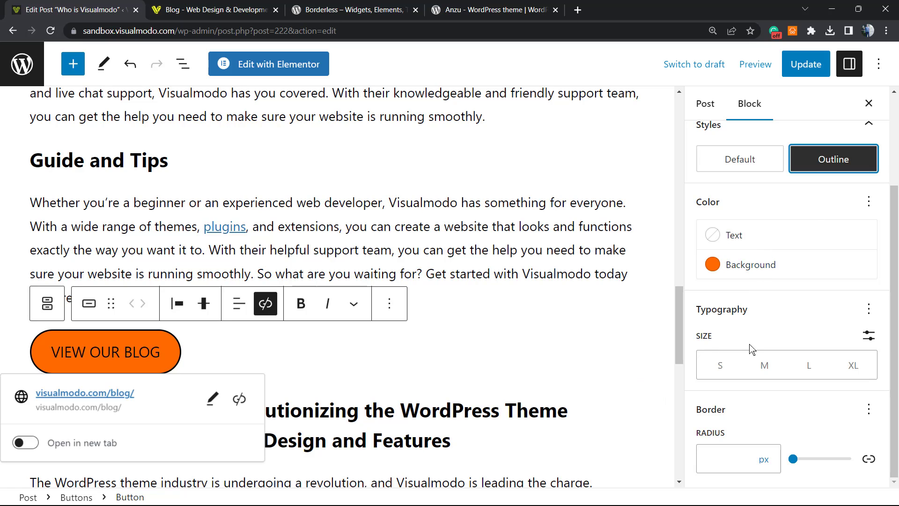
Step the button text size through S, M and L, ending on extra-large (XL)
{"action": "left_click", "coordinate": [720, 368]}
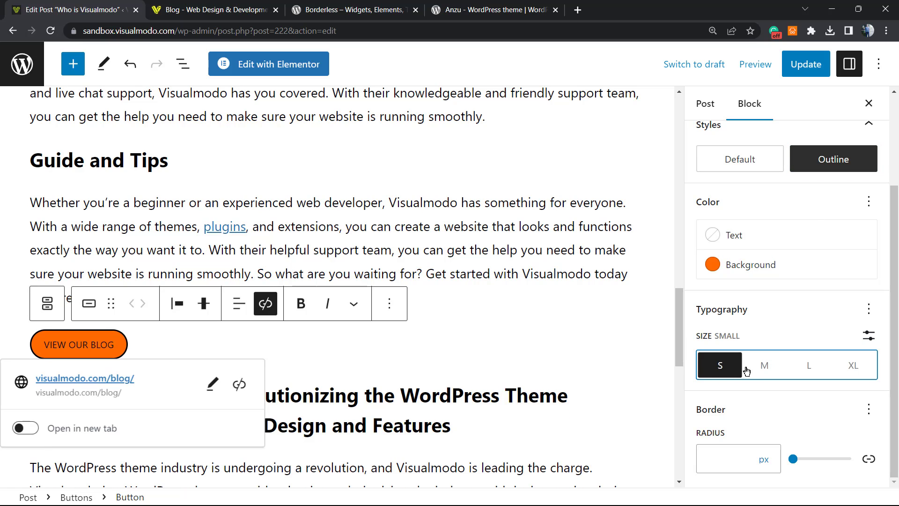
{"action": "left_click", "coordinate": [763, 365]}
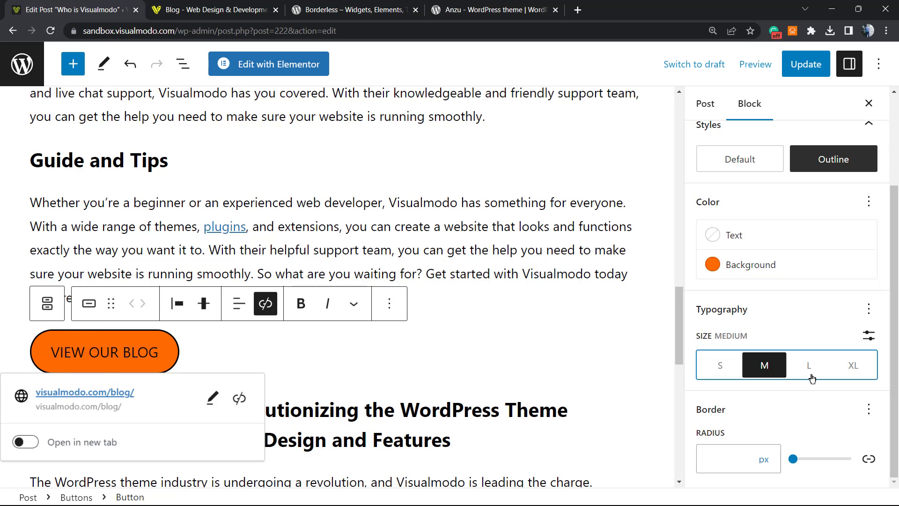
{"action": "left_click", "coordinate": [811, 372]}
{"action": "left_click", "coordinate": [848, 371]}
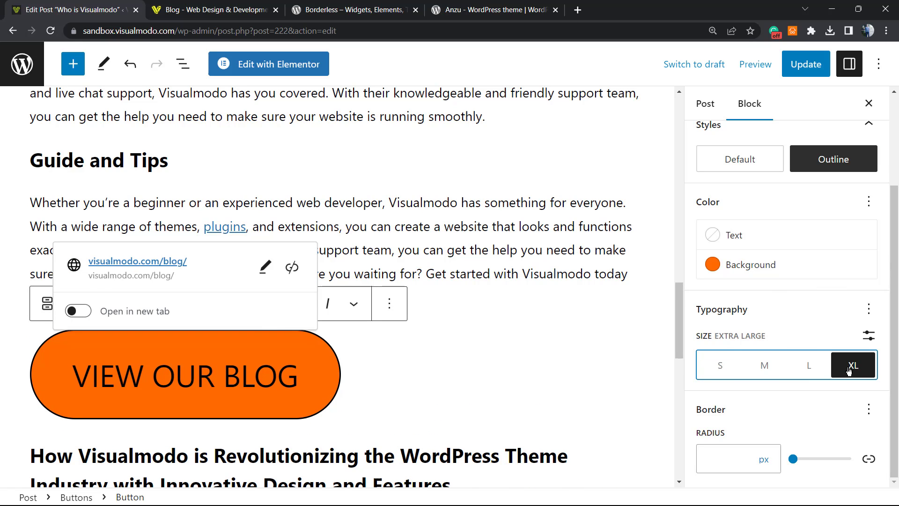
Switch to a custom text size of 43 px and round the button corners to 100 px
{"action": "left_click", "coordinate": [868, 335]}
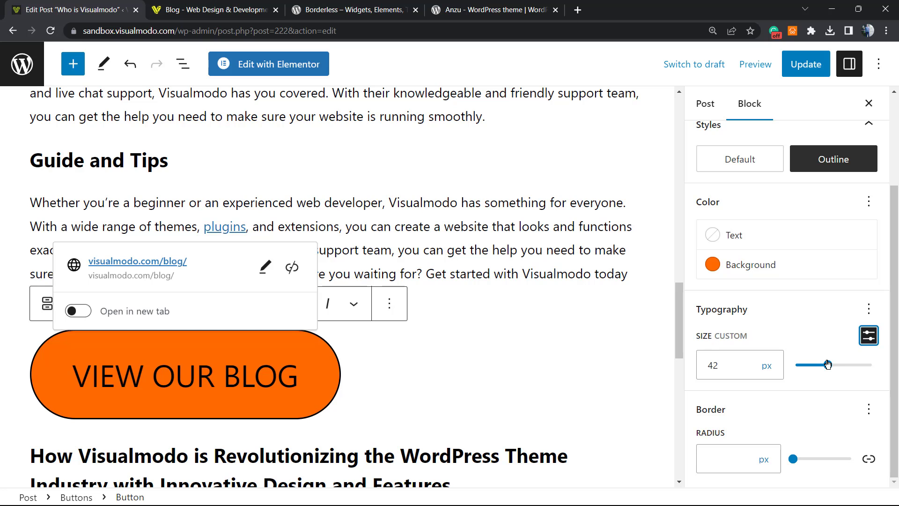
{"action": "mouse_move", "coordinate": [827, 363]}
{"action": "left_mouse_down"}
{"action": "mouse_move", "coordinate": [857, 368]}
{"action": "mouse_move", "coordinate": [805, 368]}
{"action": "mouse_move", "coordinate": [828, 373]}
{"action": "left_mouse_up"}
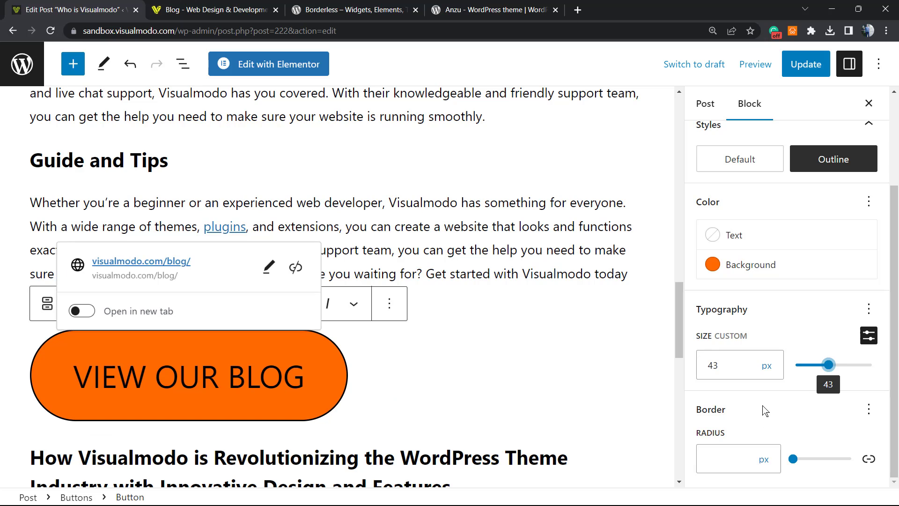
{"action": "left_click_drag", "start_coordinate": [793, 459], "coordinate": [869, 457]}
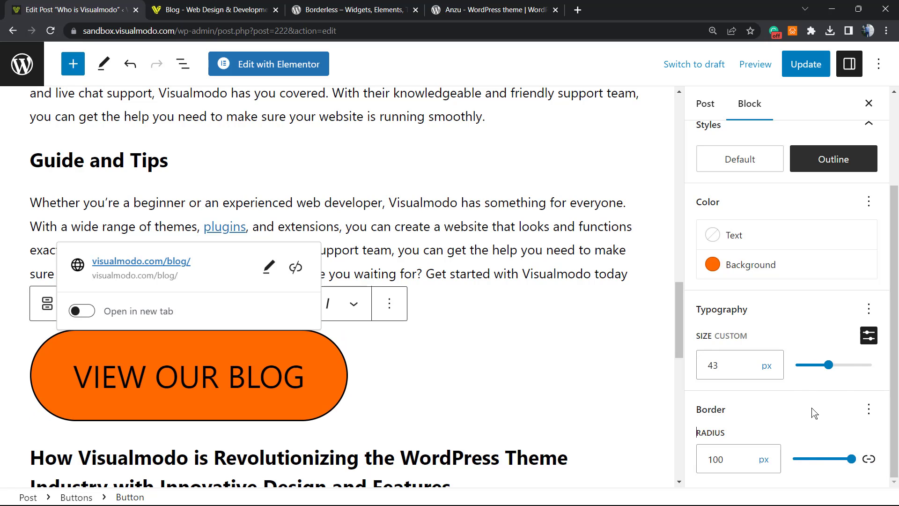
{"action": "scroll", "coordinate": [767, 318], "scroll_direction": "up", "scroll_amount": 3}
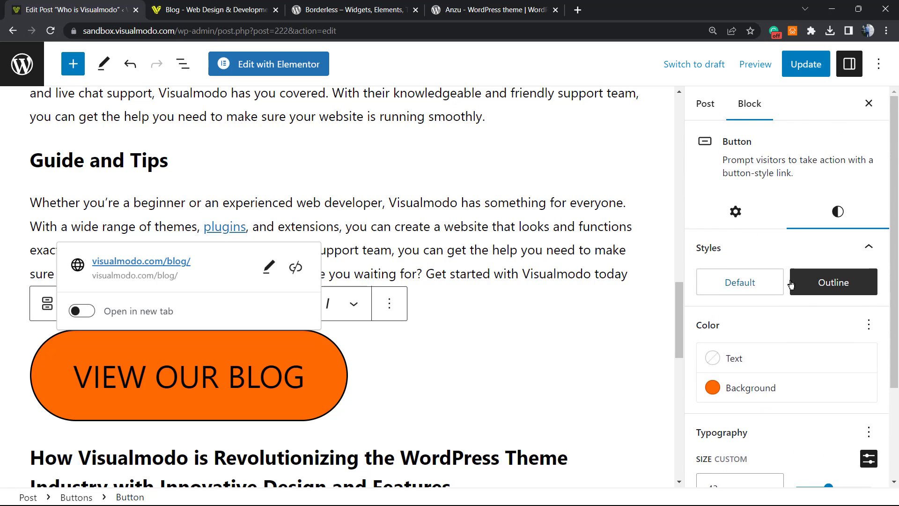
Revert the button to Default style, try widths 75%, 50% and 25%, then set 100%
{"action": "left_click", "coordinate": [766, 286]}
{"action": "left_click", "coordinate": [746, 219]}
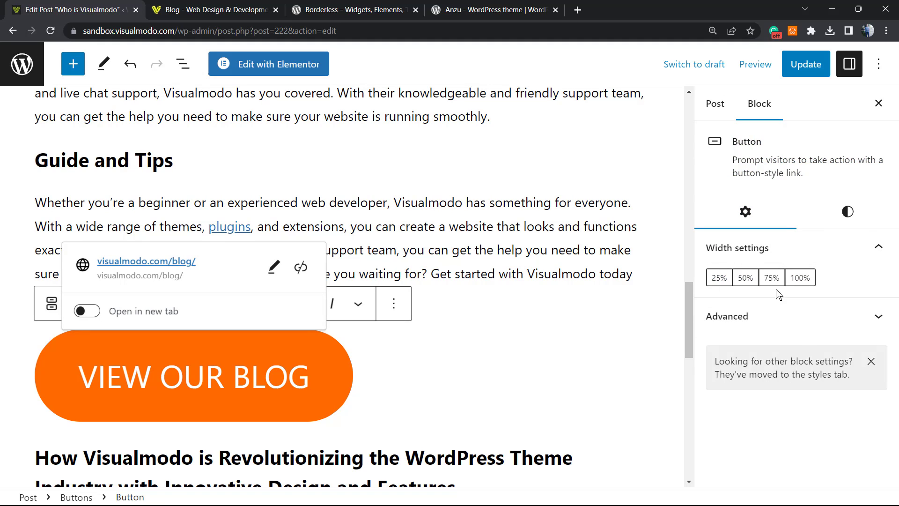
{"action": "left_click", "coordinate": [800, 278]}
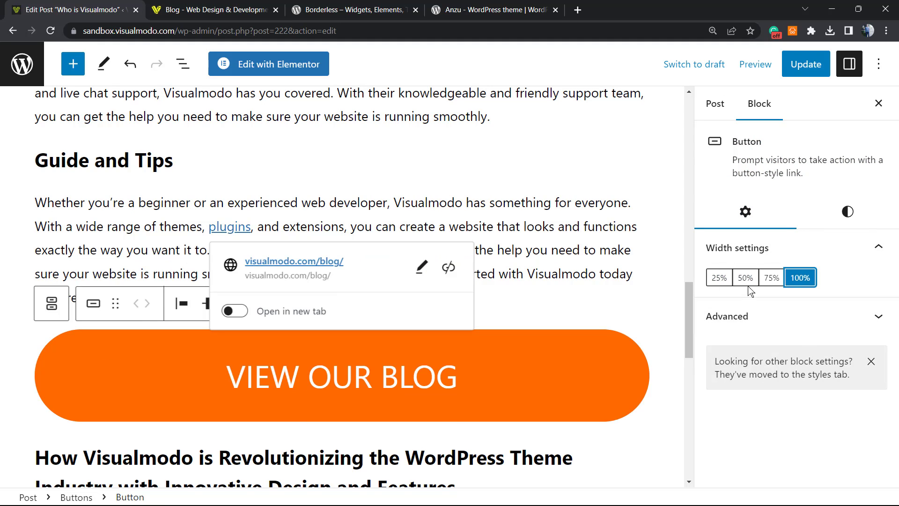
{"action": "left_click", "coordinate": [772, 277]}
{"action": "left_click", "coordinate": [745, 277]}
{"action": "left_click", "coordinate": [716, 280]}
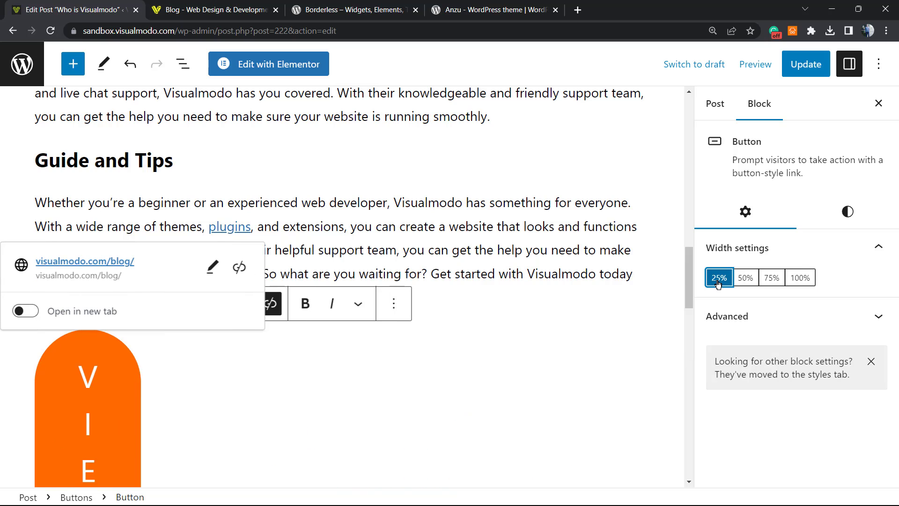
{"action": "left_click", "coordinate": [796, 279]}
{"action": "scroll", "coordinate": [482, 370], "scroll_direction": "down", "scroll_amount": 4}
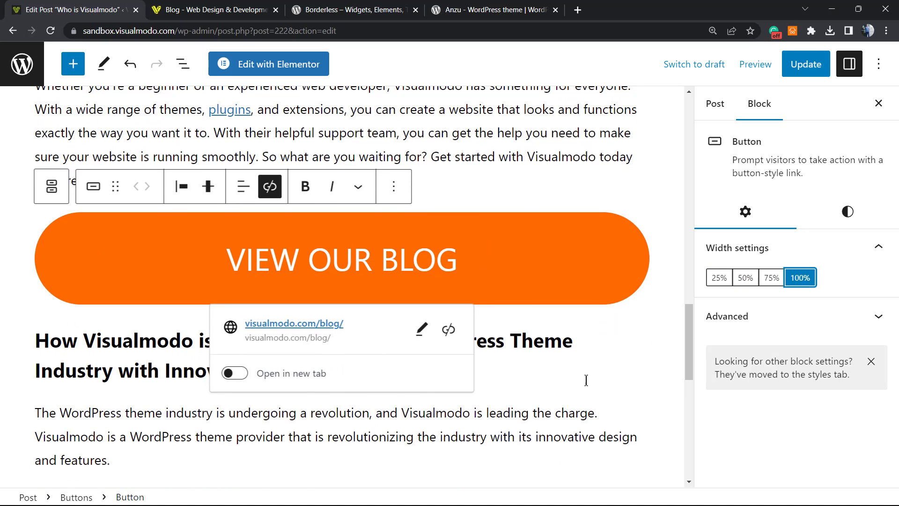
Apply the Outline style to the VIEW OUR BLOG button, then deselect it to review the result
{"action": "scroll", "coordinate": [585, 379], "scroll_direction": "up", "scroll_amount": 2}
{"action": "left_click", "coordinate": [541, 225]}
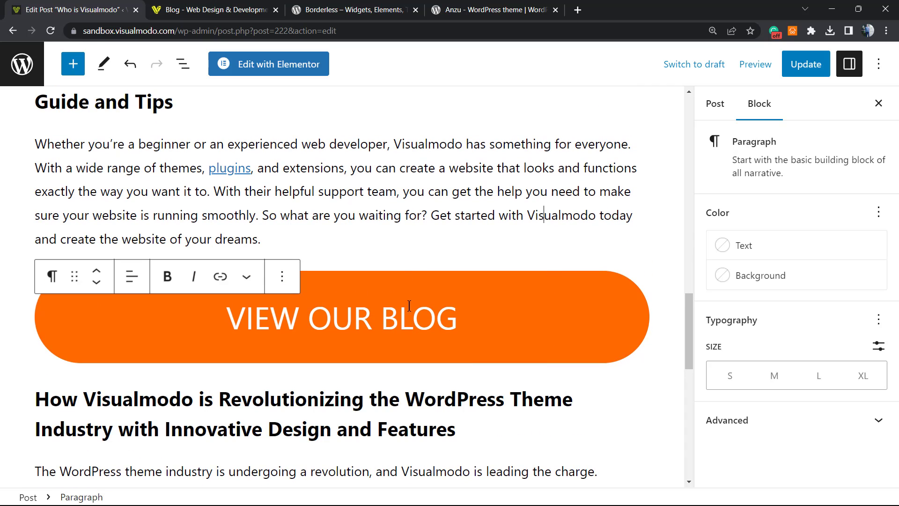
{"action": "left_click", "coordinate": [477, 317]}
{"action": "left_click", "coordinate": [831, 217]}
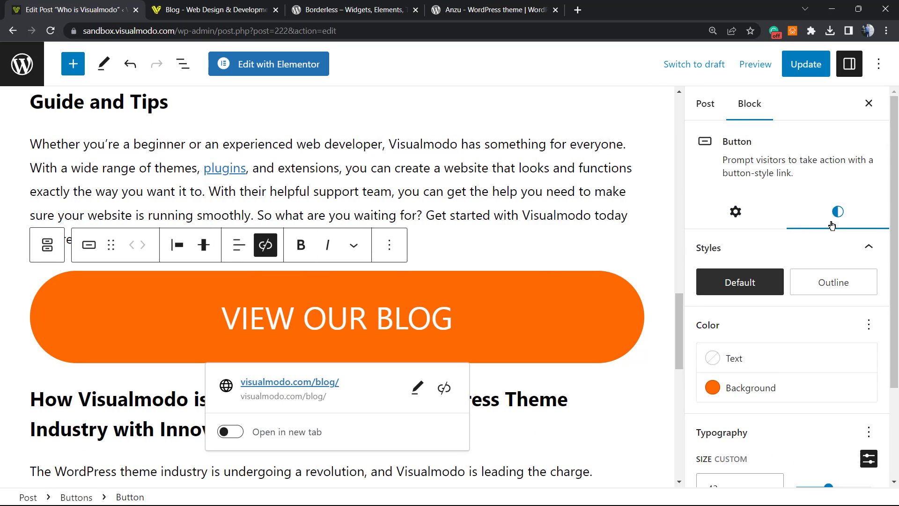
{"action": "left_click", "coordinate": [837, 284]}
{"action": "scroll", "coordinate": [415, 364], "scroll_direction": "up", "scroll_amount": 1}
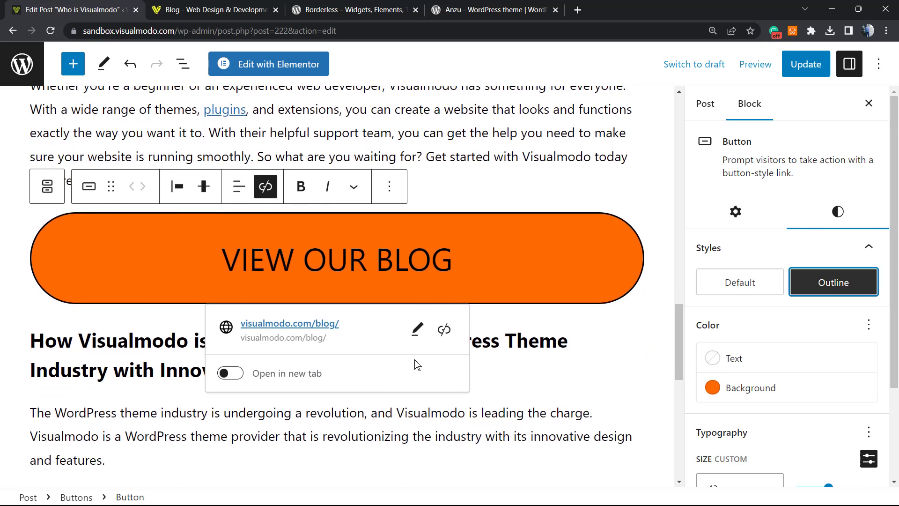
{"action": "left_click", "coordinate": [488, 241]}
{"action": "scroll", "coordinate": [483, 267], "scroll_direction": "down", "scroll_amount": 2}
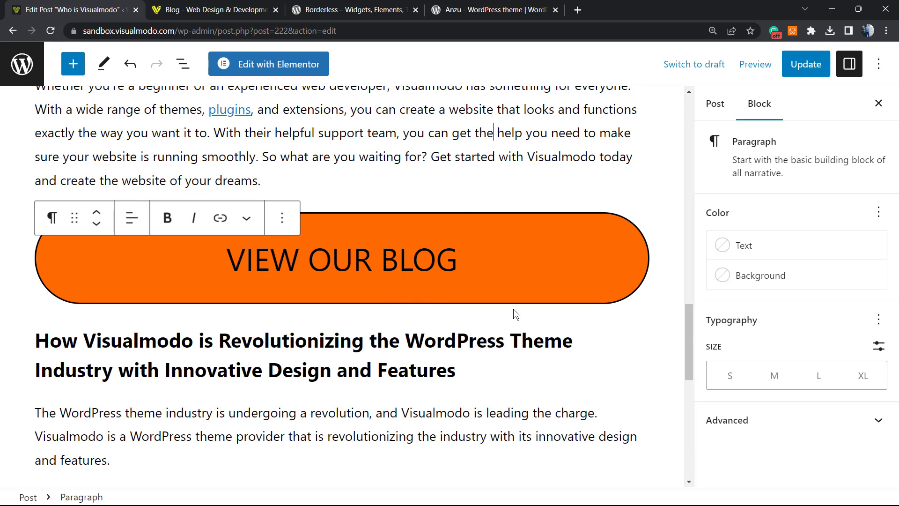
{"action": "scroll", "coordinate": [457, 214], "scroll_direction": "up", "scroll_amount": 1}
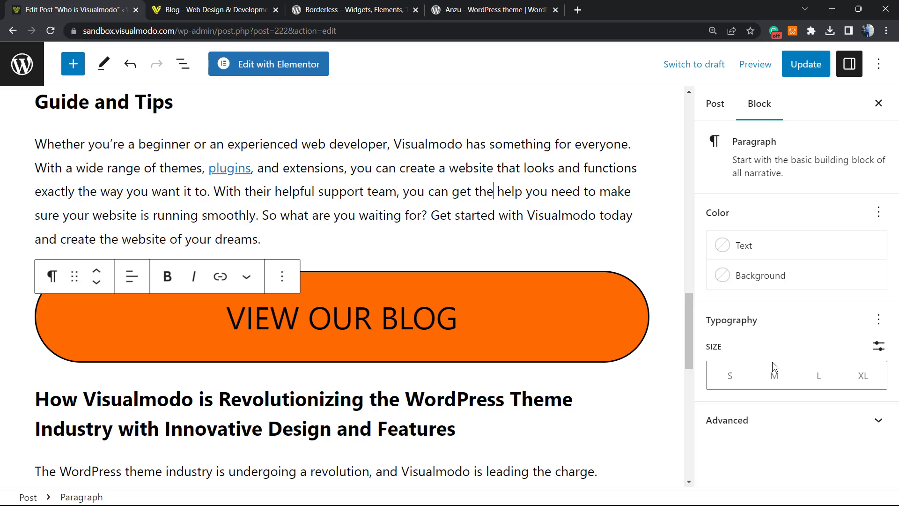
Check the button's Advanced settings (HTML anchor field), then update the post to save the restyled button
{"action": "left_click", "coordinate": [776, 414]}
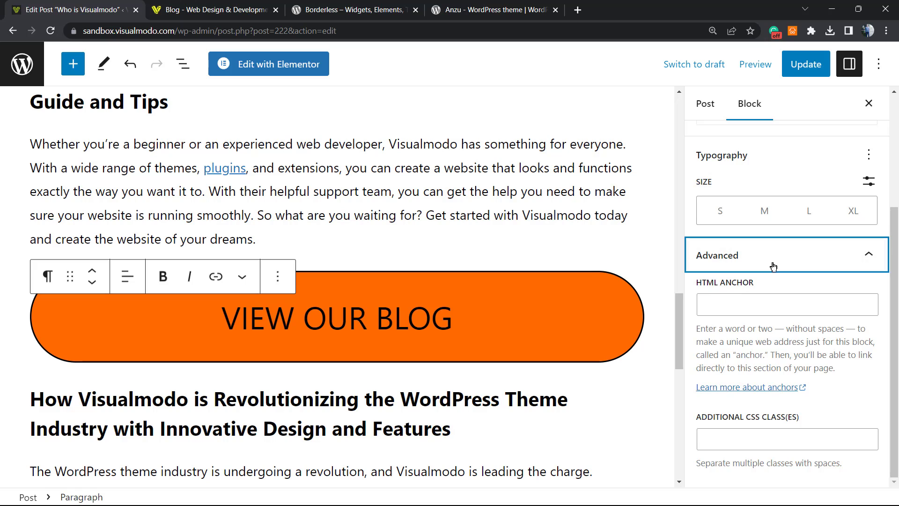
{"action": "left_click", "coordinate": [745, 305]}
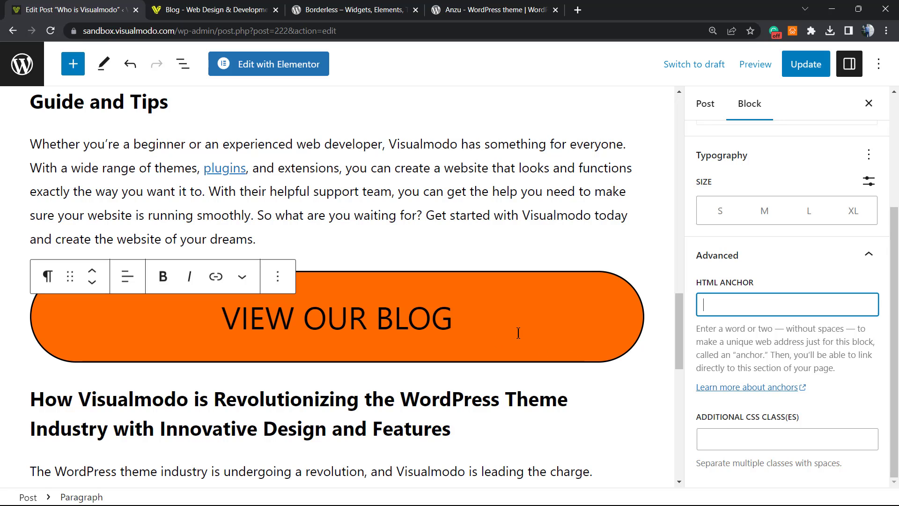
{"action": "left_click", "coordinate": [770, 257]}
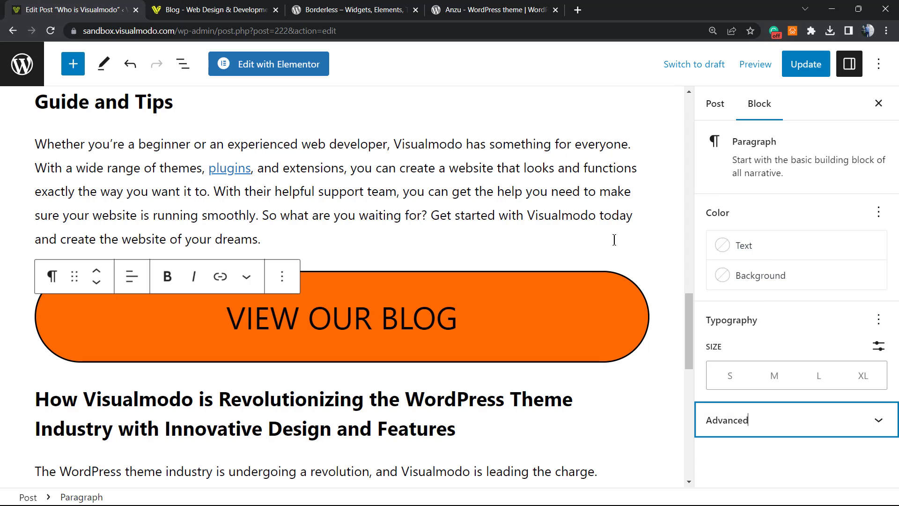
{"action": "left_click", "coordinate": [803, 65]}
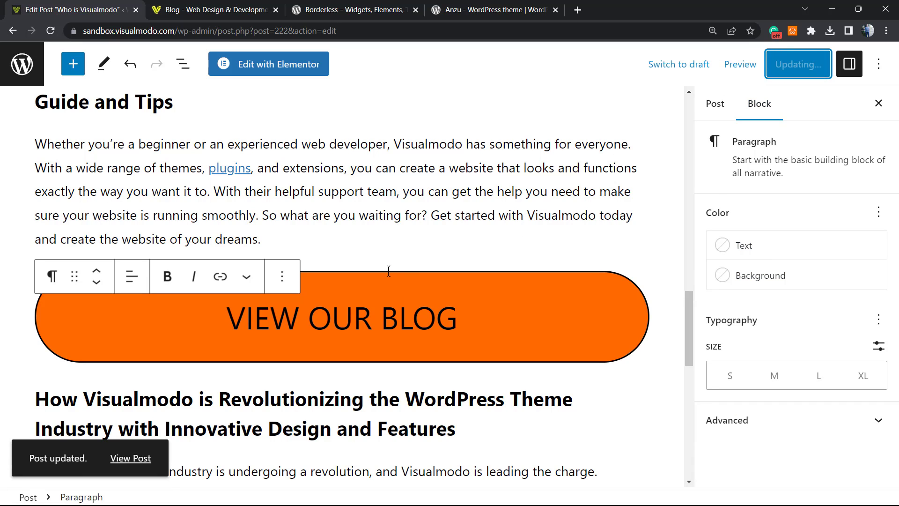
Check visualmodo.com/blog, then highlight 'Borderless' on its WordPress.org plugin page
{"action": "left_click", "coordinate": [220, 7]}
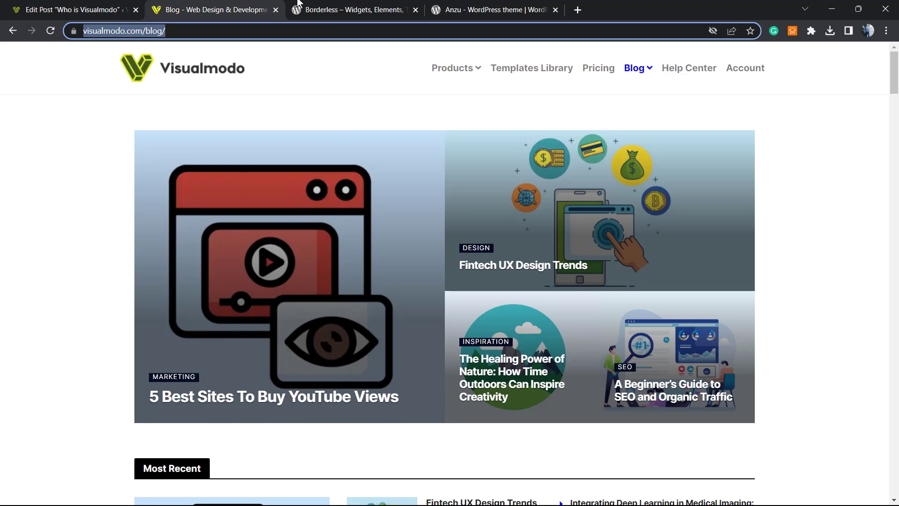
{"action": "left_click", "coordinate": [327, 11]}
{"action": "double_click", "coordinate": [269, 378]}
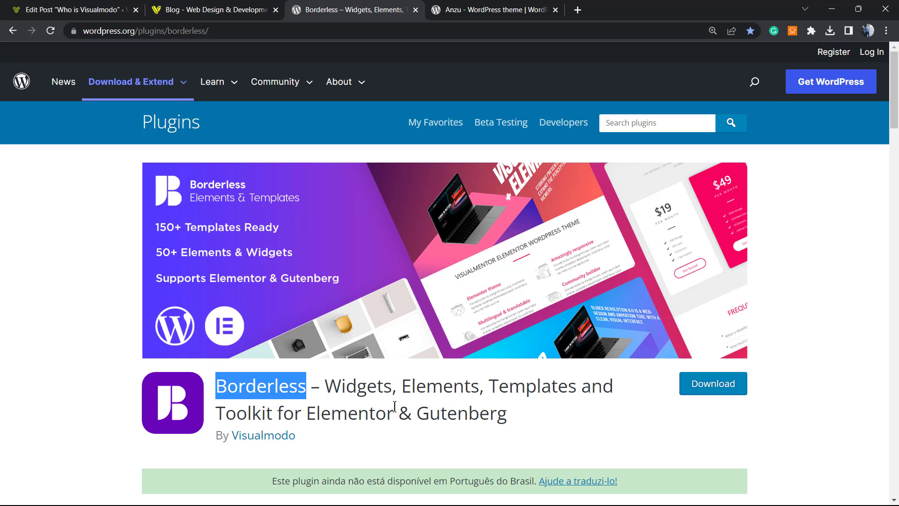
Highlight 'Anzu' on its WordPress.org theme page, then load visualmodo.com in the Visualmodo tab
{"action": "key", "text": "ctrl+Tab"}
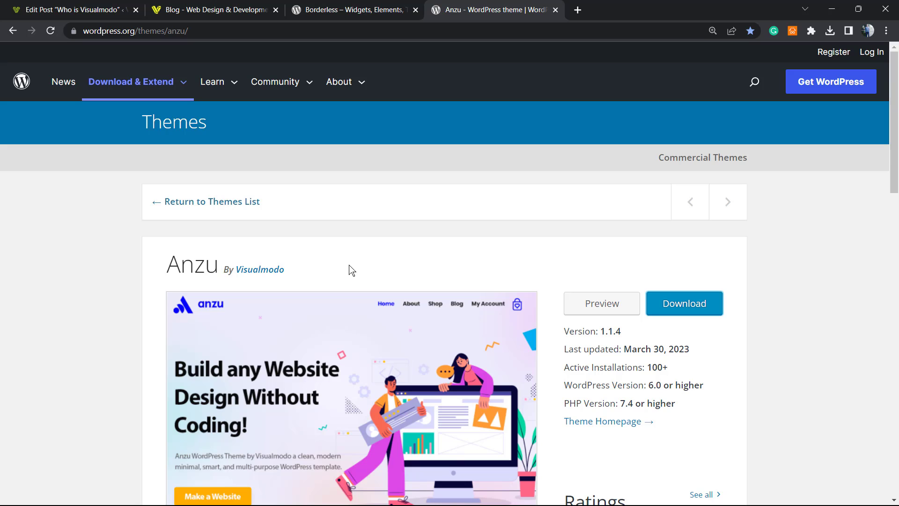
{"action": "double_click", "coordinate": [187, 267]}
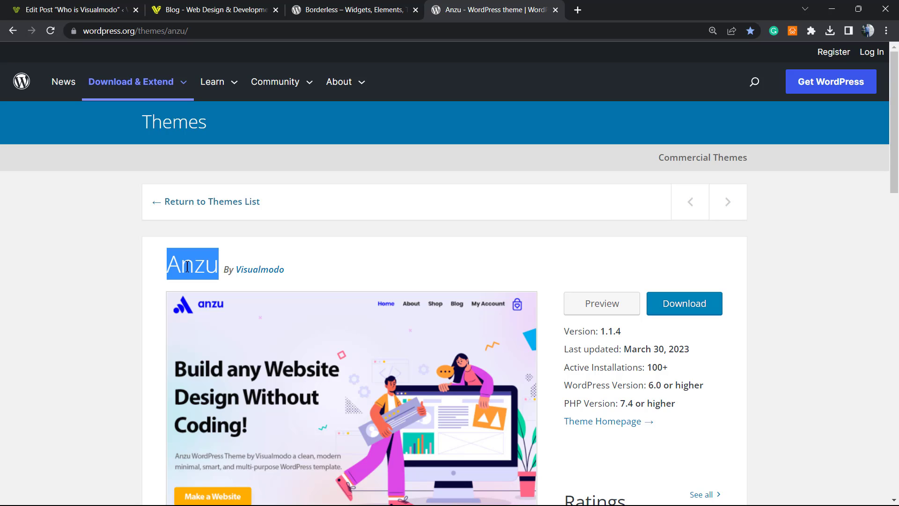
{"action": "left_click", "coordinate": [192, 10]}
{"action": "key", "text": "Return"}
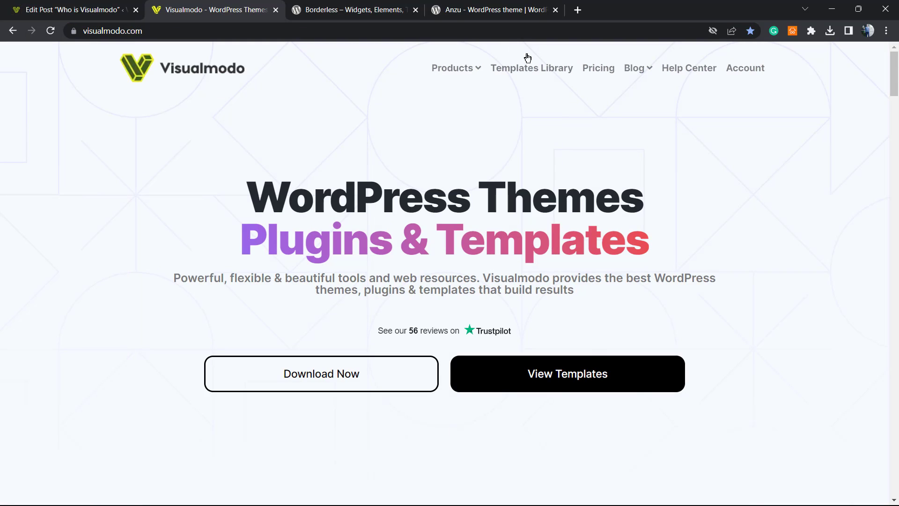
Open Visualmodo's Templates Library and scroll past Eco Food 2, Food Truck and Winery 2 to Lawyer and Psychologist
{"action": "left_click", "coordinate": [526, 74]}
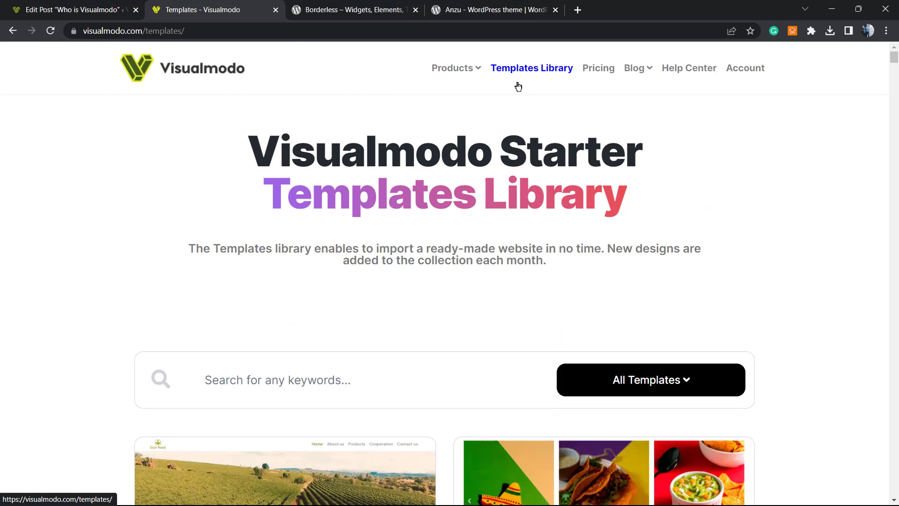
{"action": "scroll", "coordinate": [505, 100], "scroll_direction": "down", "scroll_amount": 8}
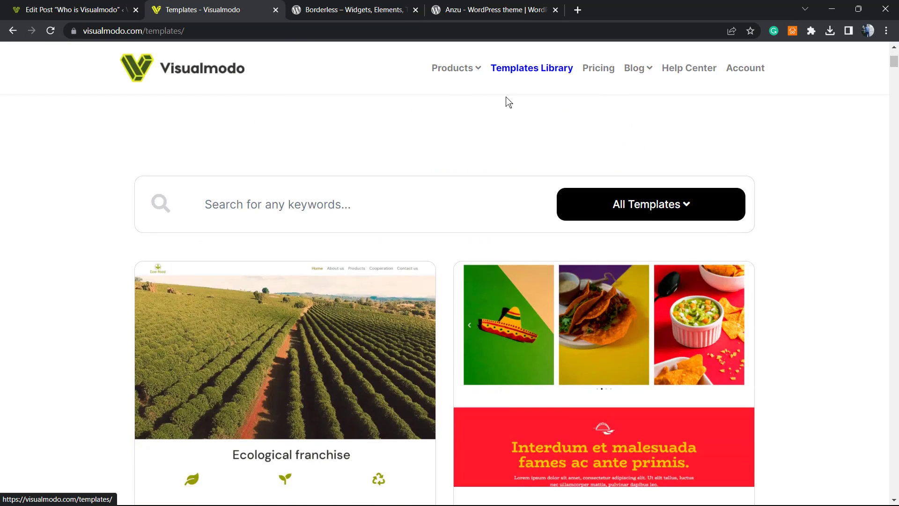
{"action": "scroll", "coordinate": [500, 100], "scroll_direction": "down", "scroll_amount": 5}
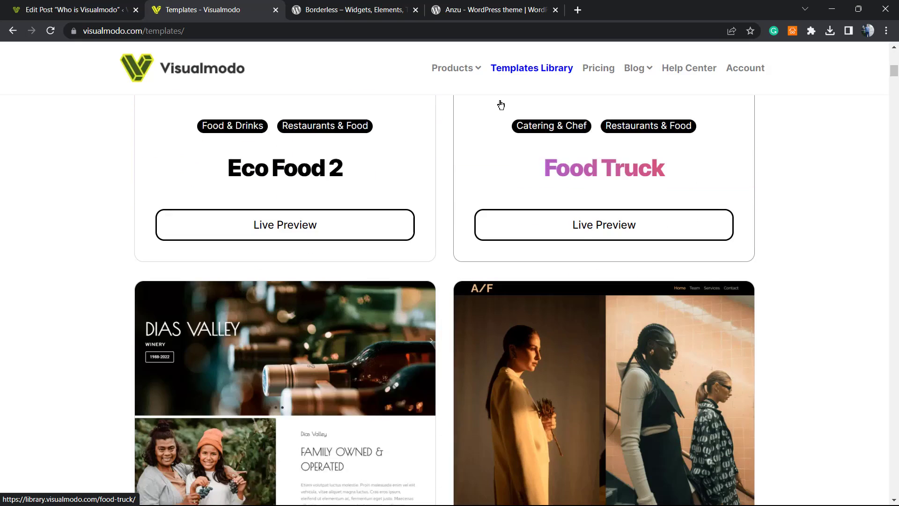
{"action": "scroll", "coordinate": [501, 105], "scroll_direction": "down", "scroll_amount": 5}
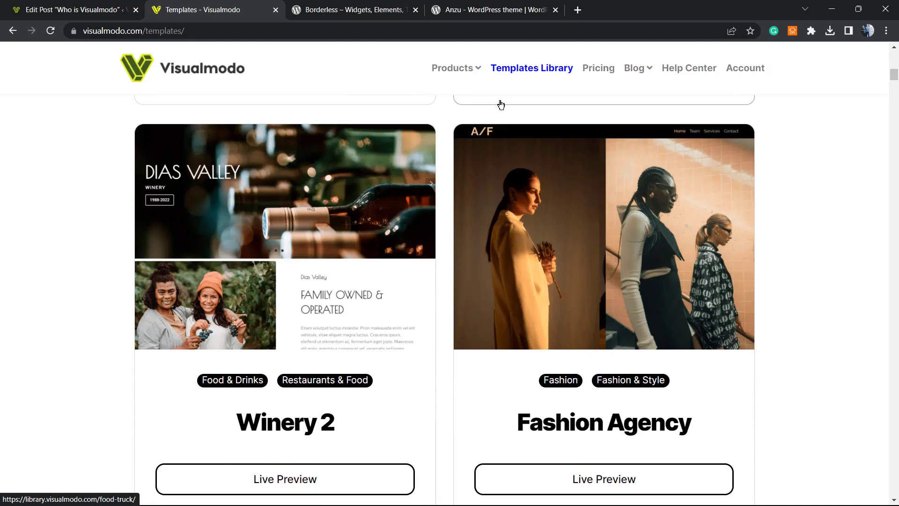
{"action": "scroll", "coordinate": [501, 105], "scroll_direction": "down", "scroll_amount": 4}
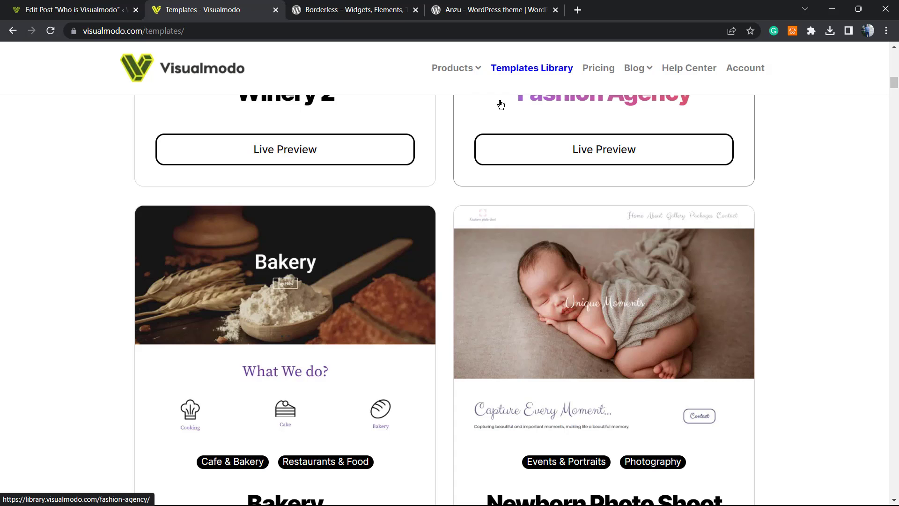
{"action": "scroll", "coordinate": [501, 105], "scroll_direction": "down", "scroll_amount": 9}
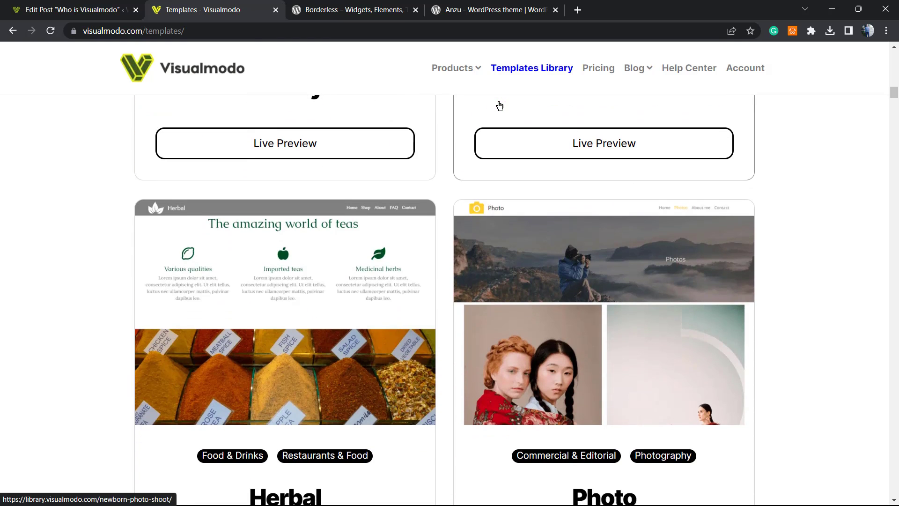
{"action": "scroll", "coordinate": [499, 105], "scroll_direction": "down", "scroll_amount": 16}
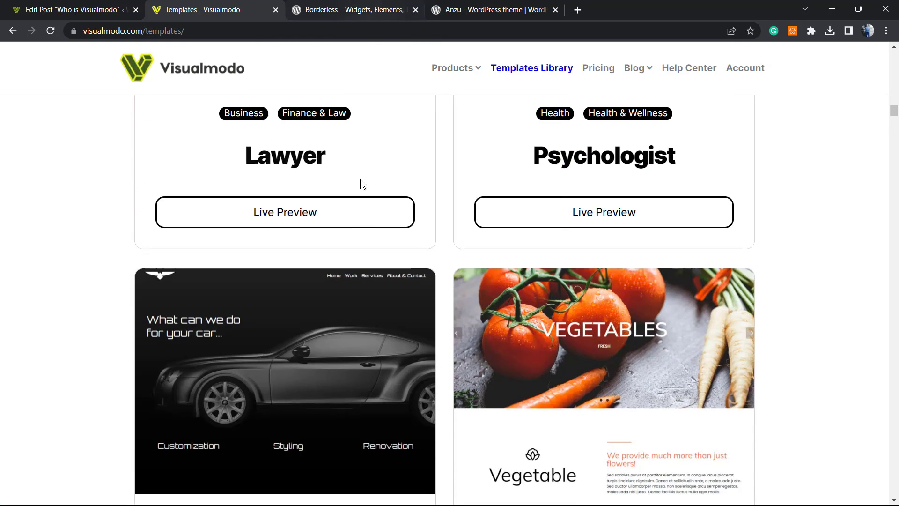